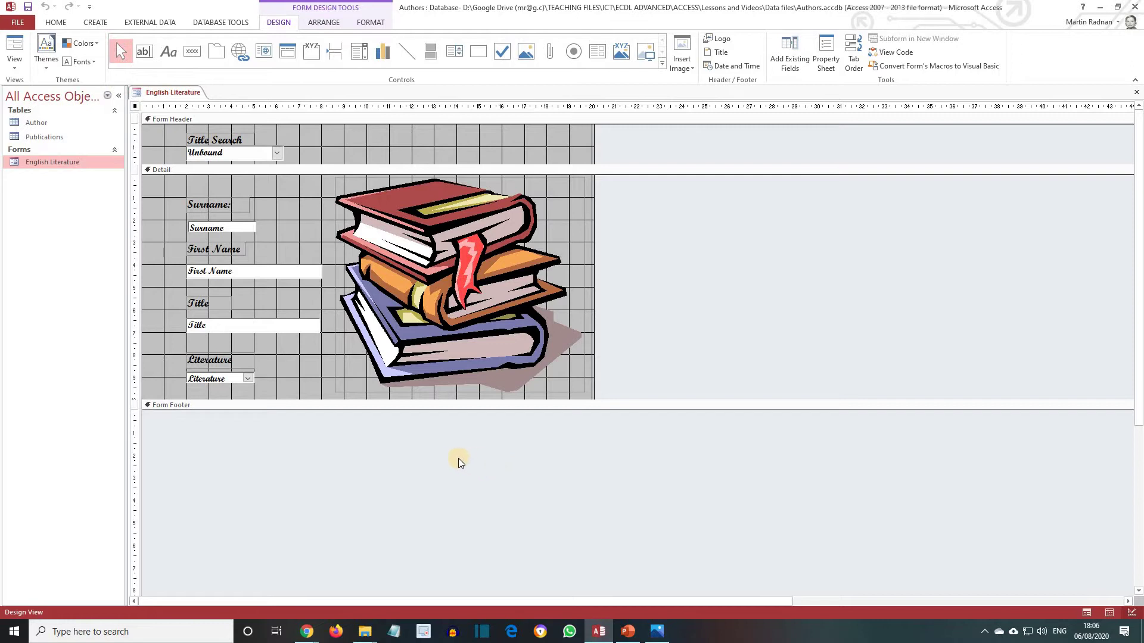
# Step: Delete the Literature combo box from the Detail section and place an option group below the Title text box instead
pyautogui.click(222, 380)
pyautogui.press('Delete')
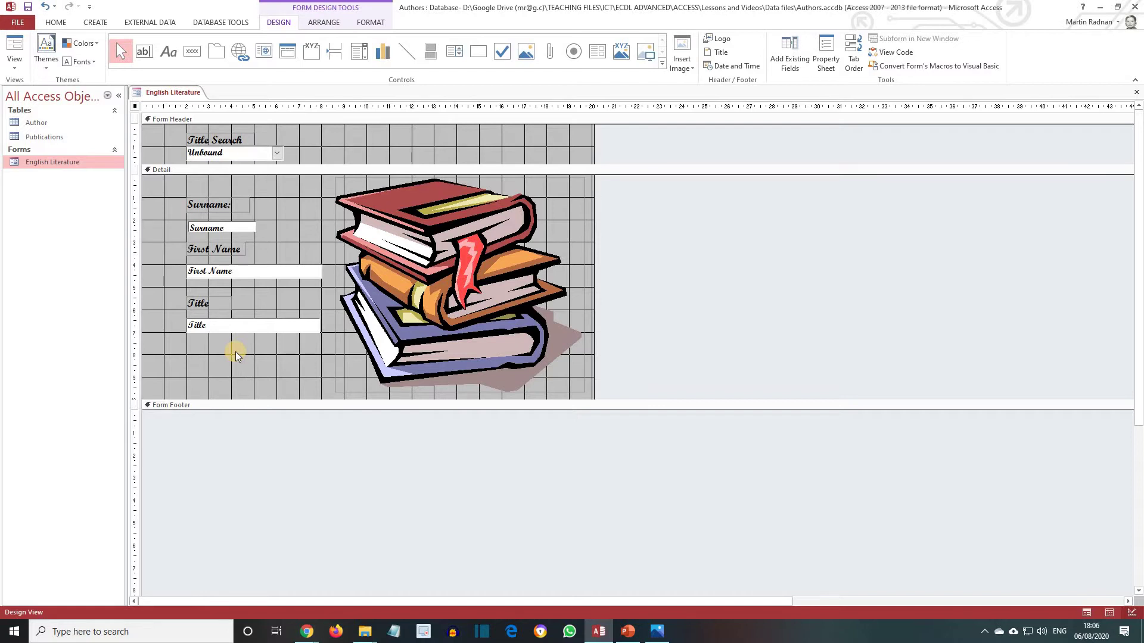
pyautogui.click(313, 60)
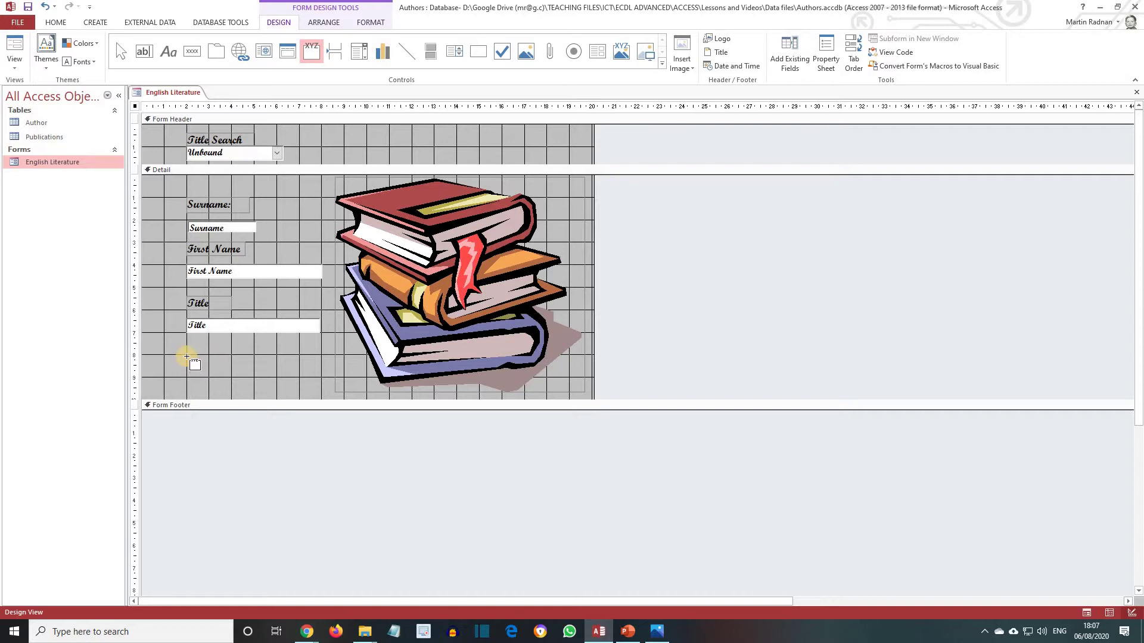
pyautogui.click(188, 353)
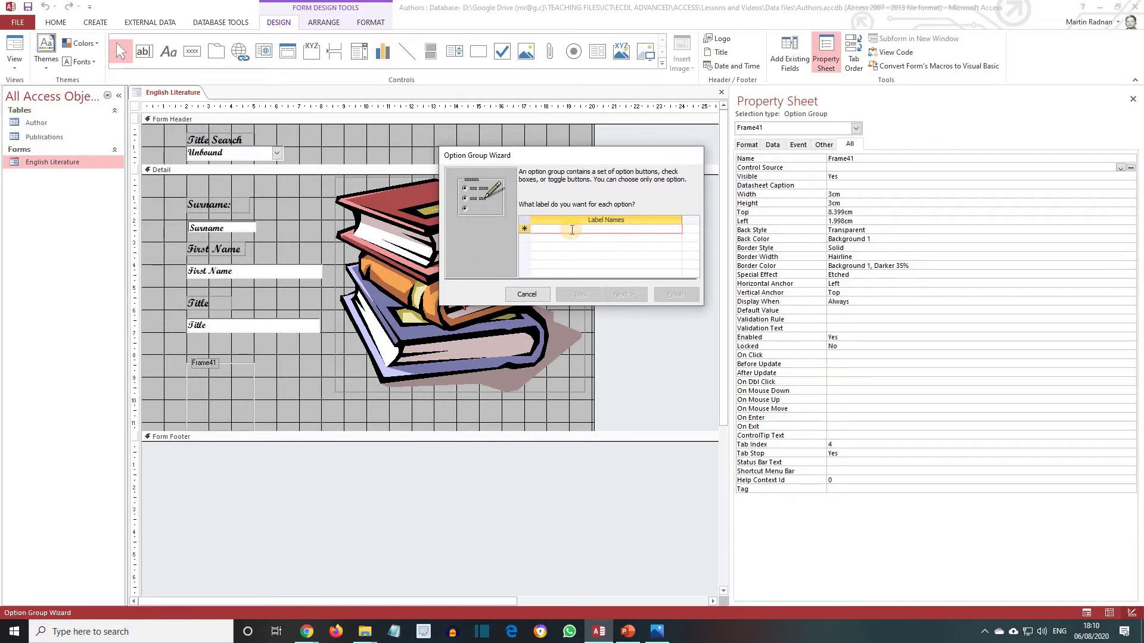
# Step: Enter Drama, Prose and Poetry as the option group's label names
pyautogui.write('Drama')
pyautogui.press('Return')
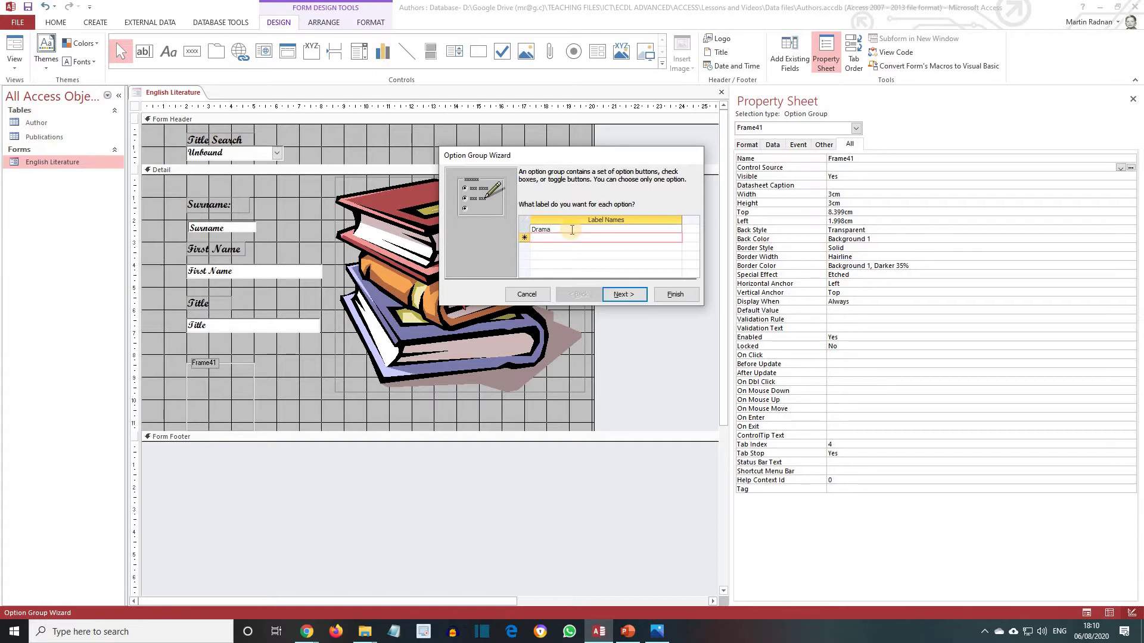
pyautogui.write('Prose')
pyautogui.press('Return')
pyautogui.write('Poetry')
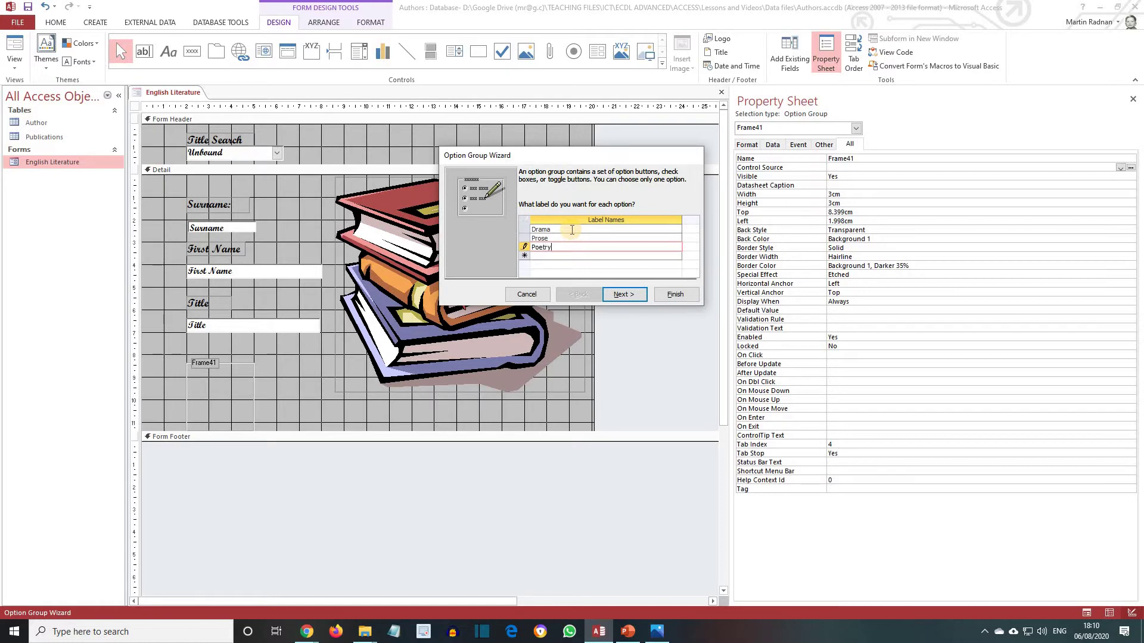
pyautogui.click(629, 296)
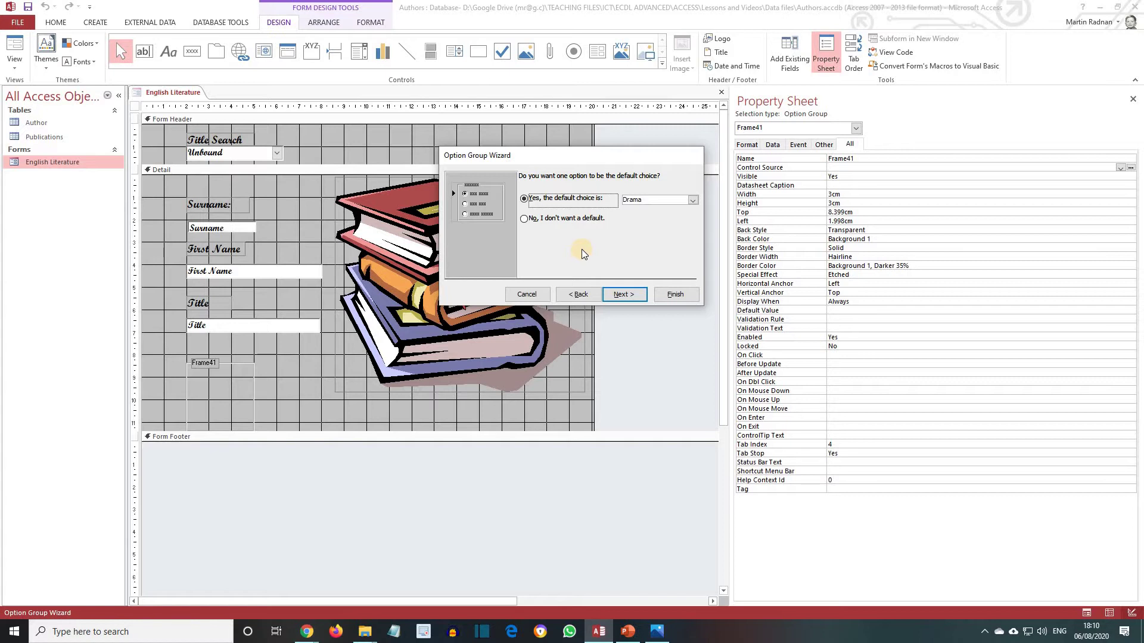
# Step: Choose no default option and accept the values 1, 2 and 3 for Drama, Prose and Poetry
pyautogui.click(525, 220)
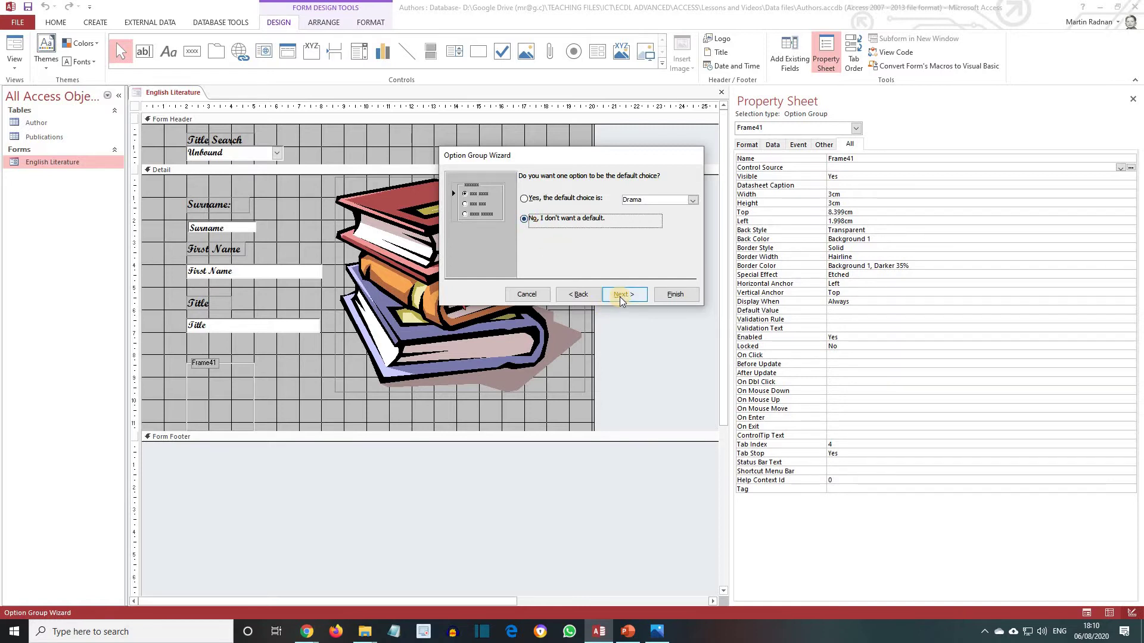
pyautogui.click(621, 296)
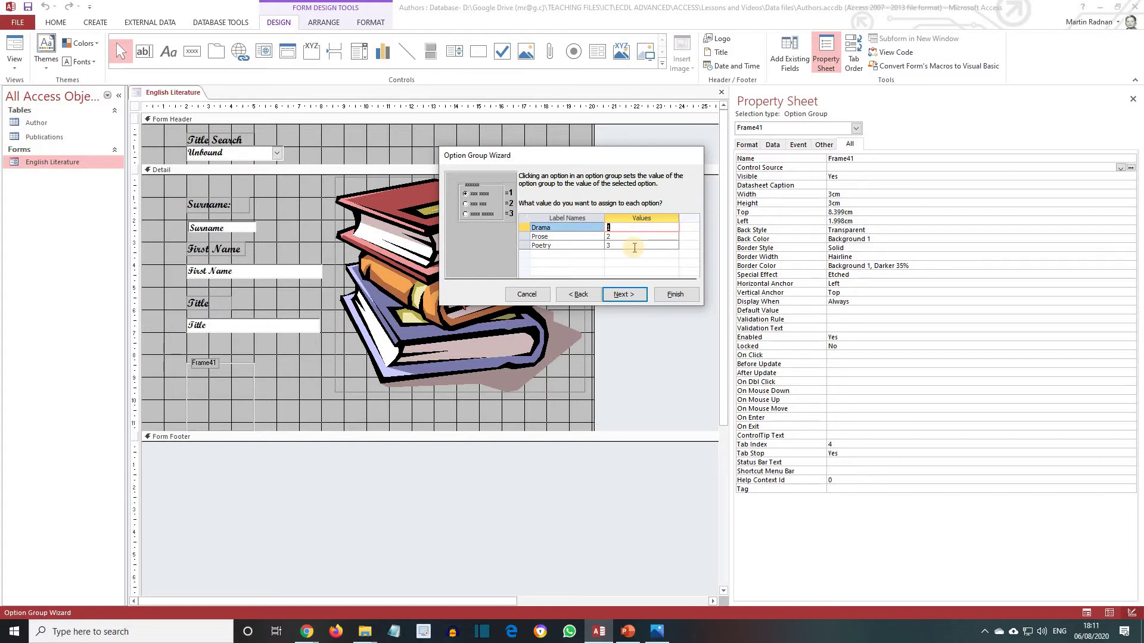
pyautogui.click(636, 295)
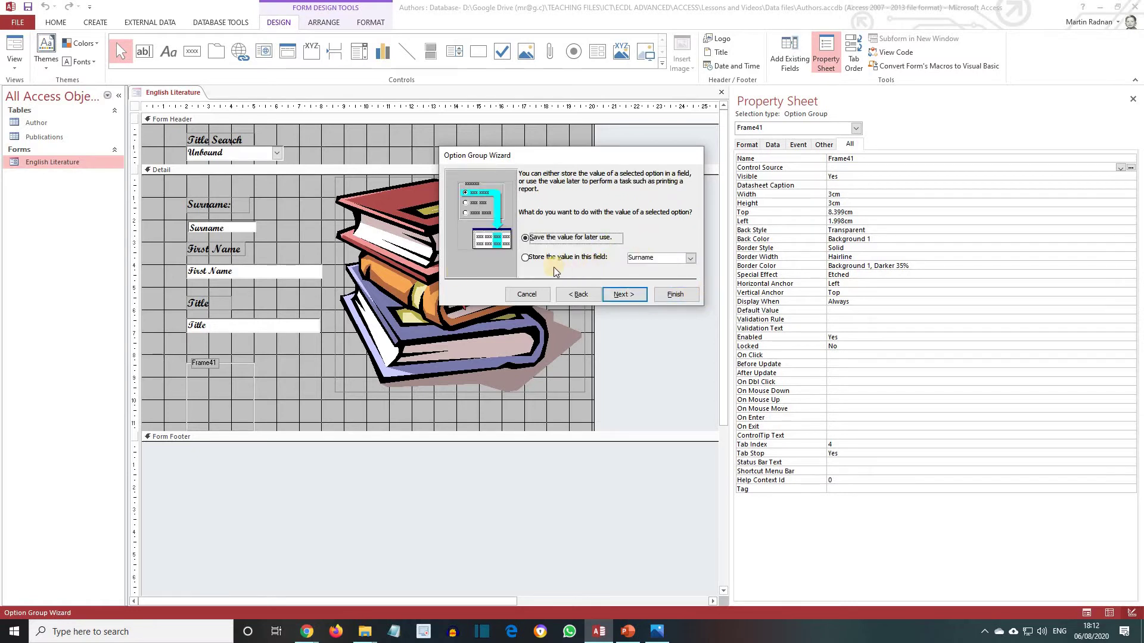
# Step: Store the selected option's value in the Literature field
pyautogui.click(523, 258)
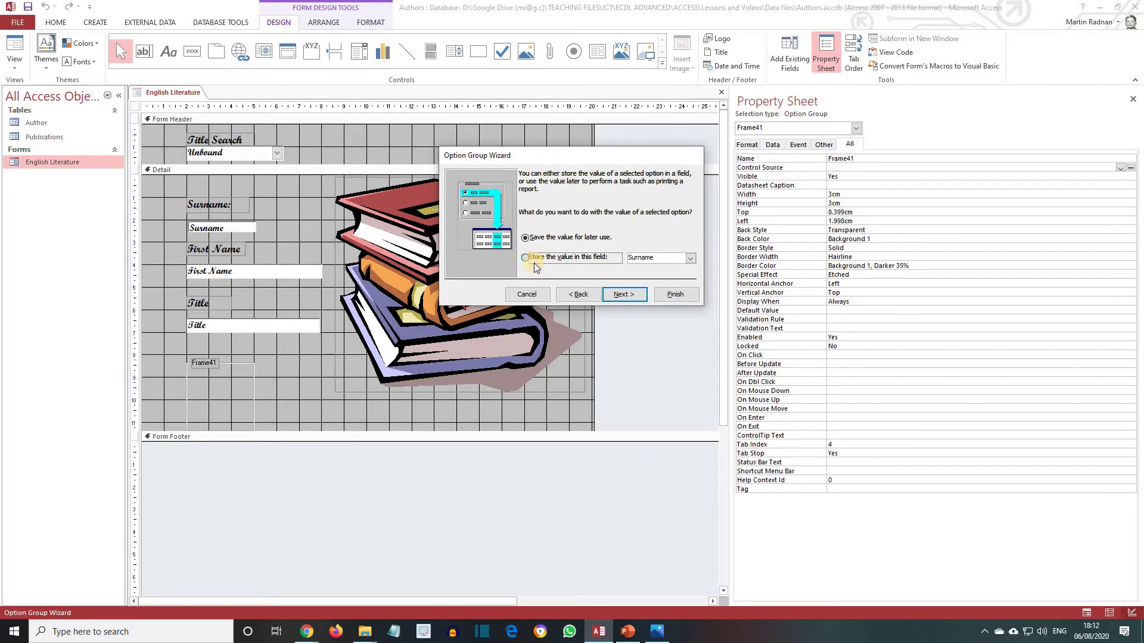
pyautogui.click(691, 259)
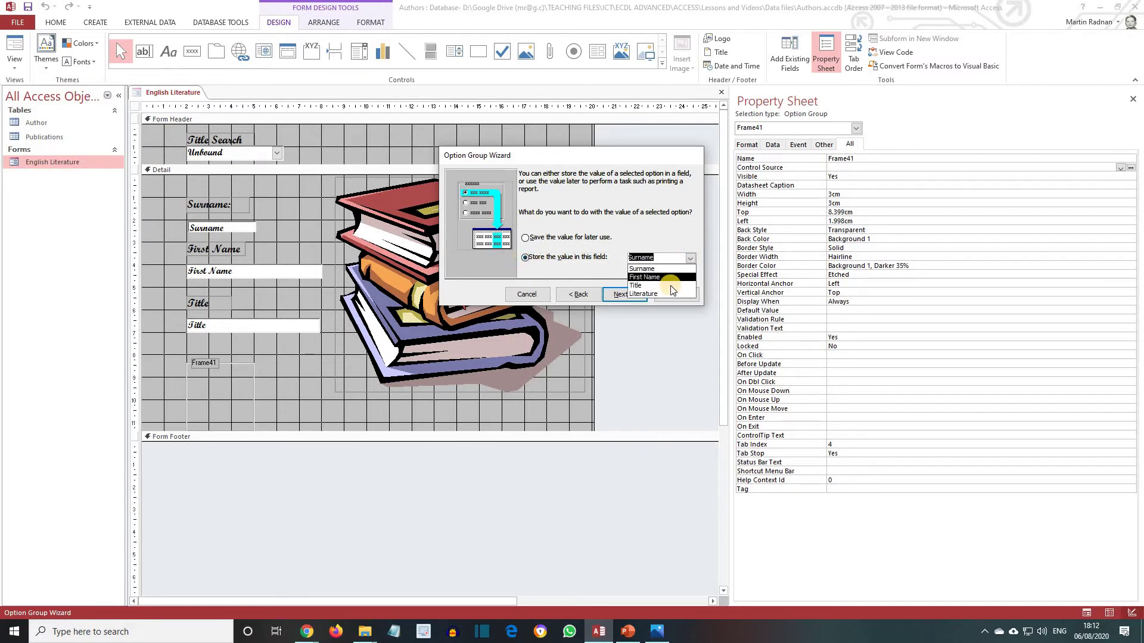
pyautogui.click(655, 296)
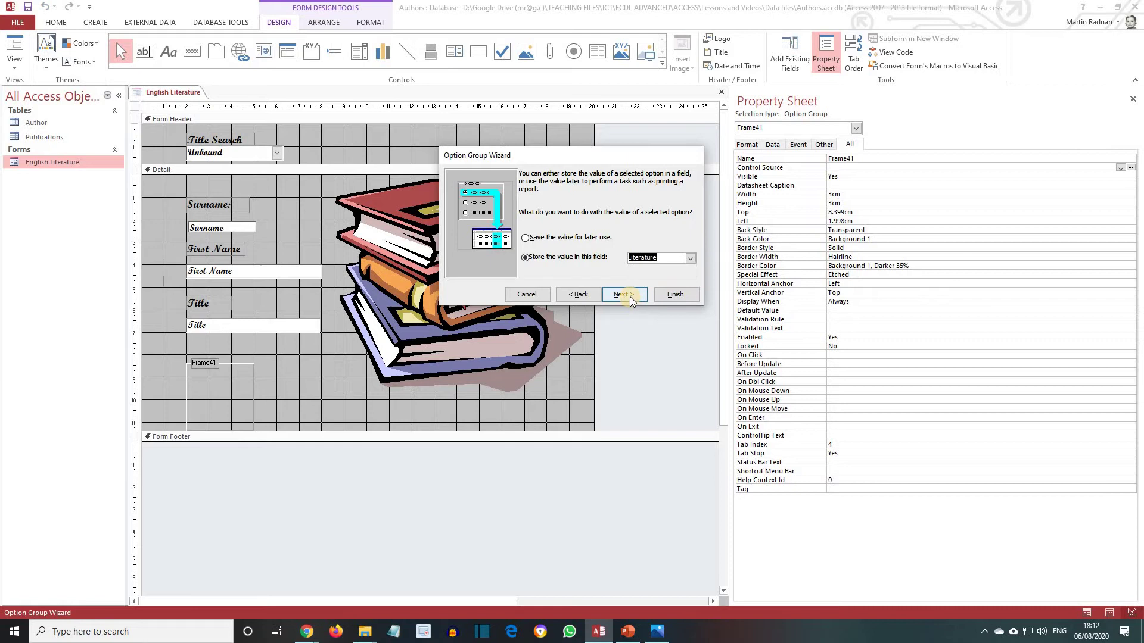
pyautogui.click(630, 297)
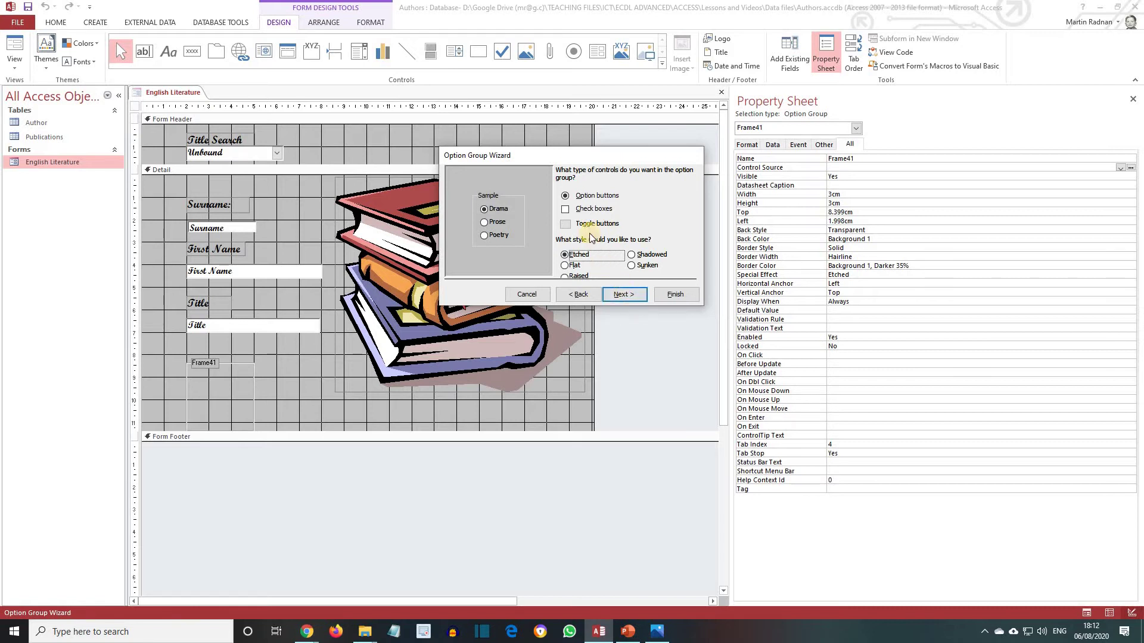
# Step: Preview the control types and styles for the option group, and settle on option buttons with the Shadowed style
pyautogui.click(566, 209)
pyautogui.click(564, 226)
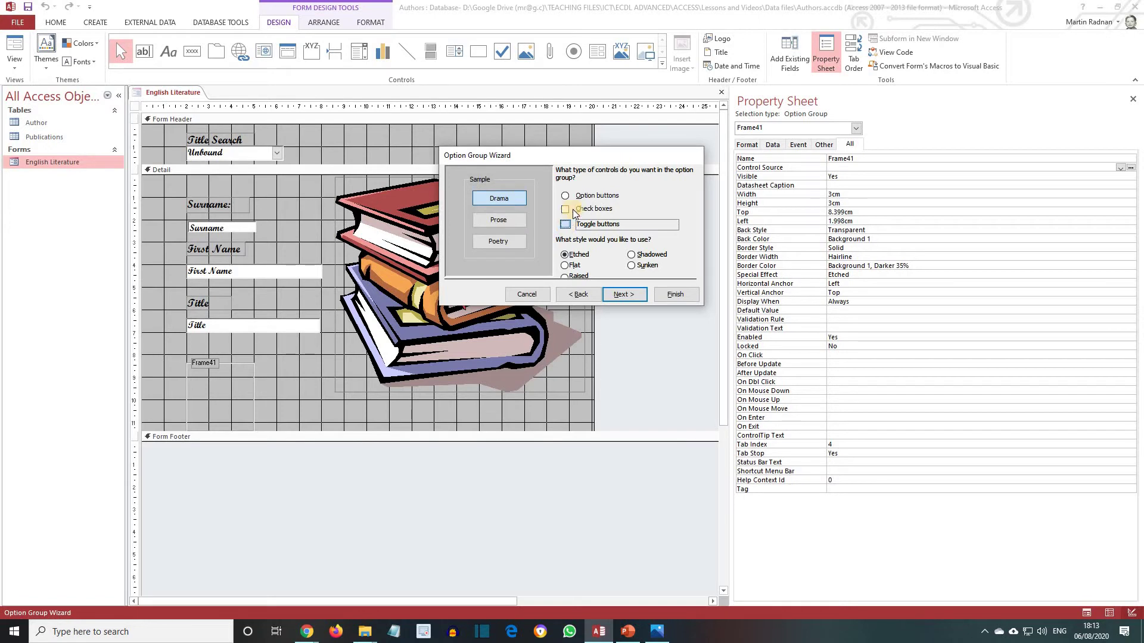
pyautogui.click(565, 197)
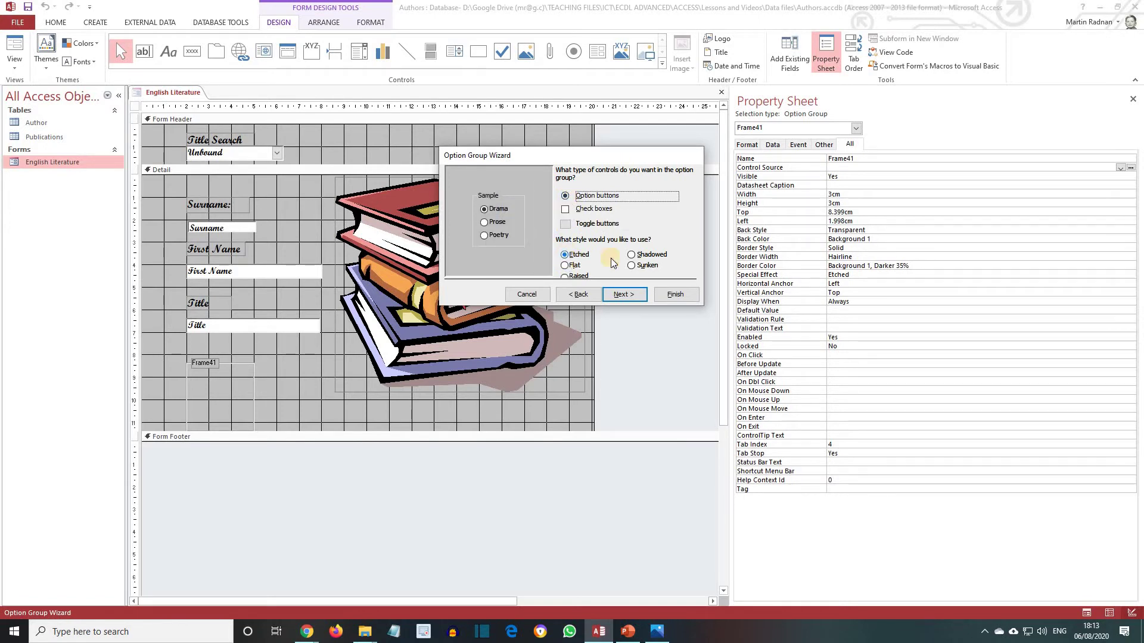
pyautogui.click(632, 255)
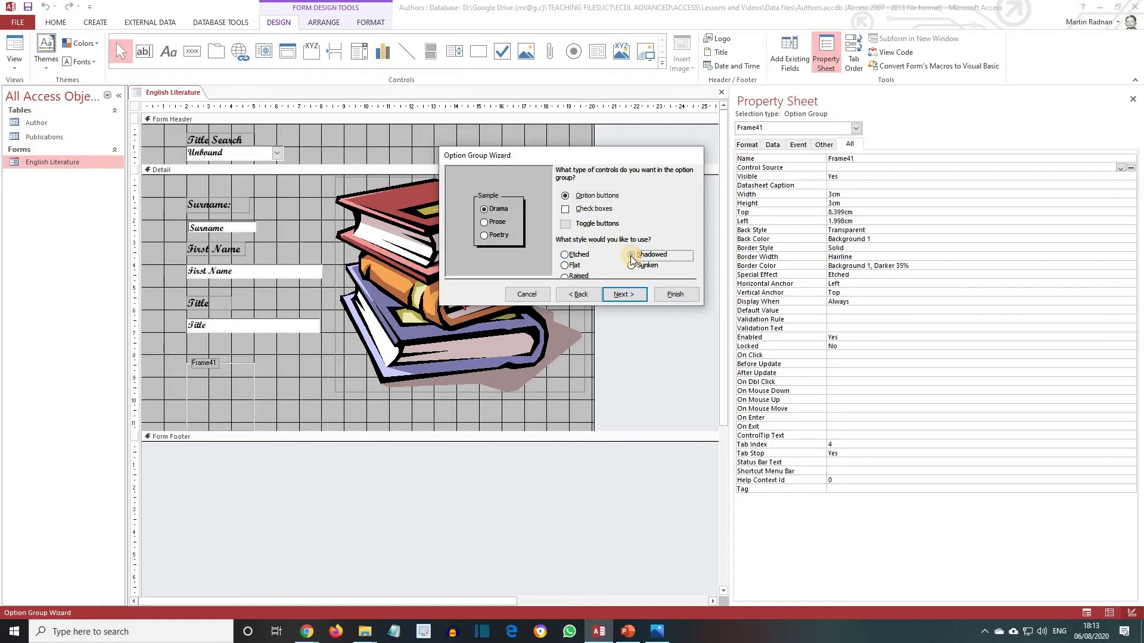
pyautogui.click(565, 267)
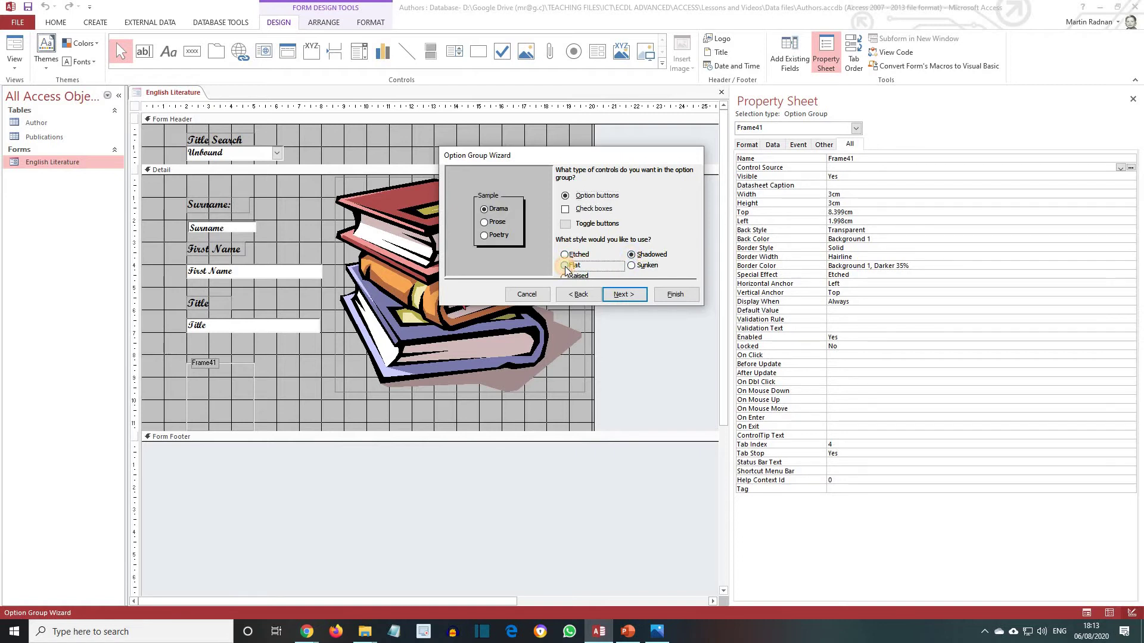
pyautogui.click(633, 267)
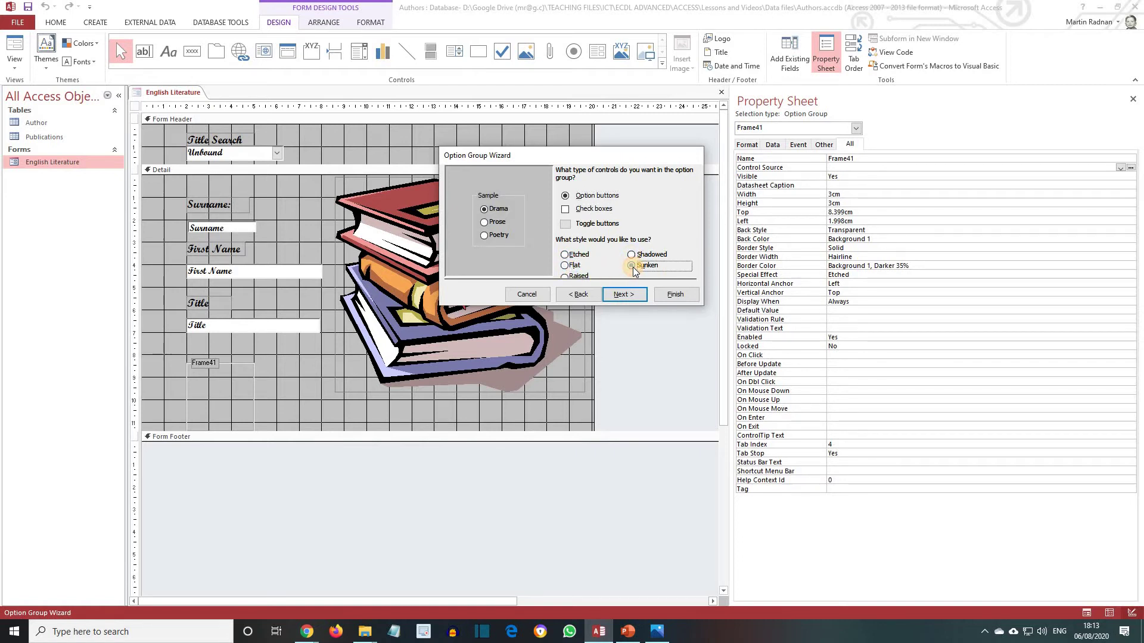
pyautogui.click(564, 277)
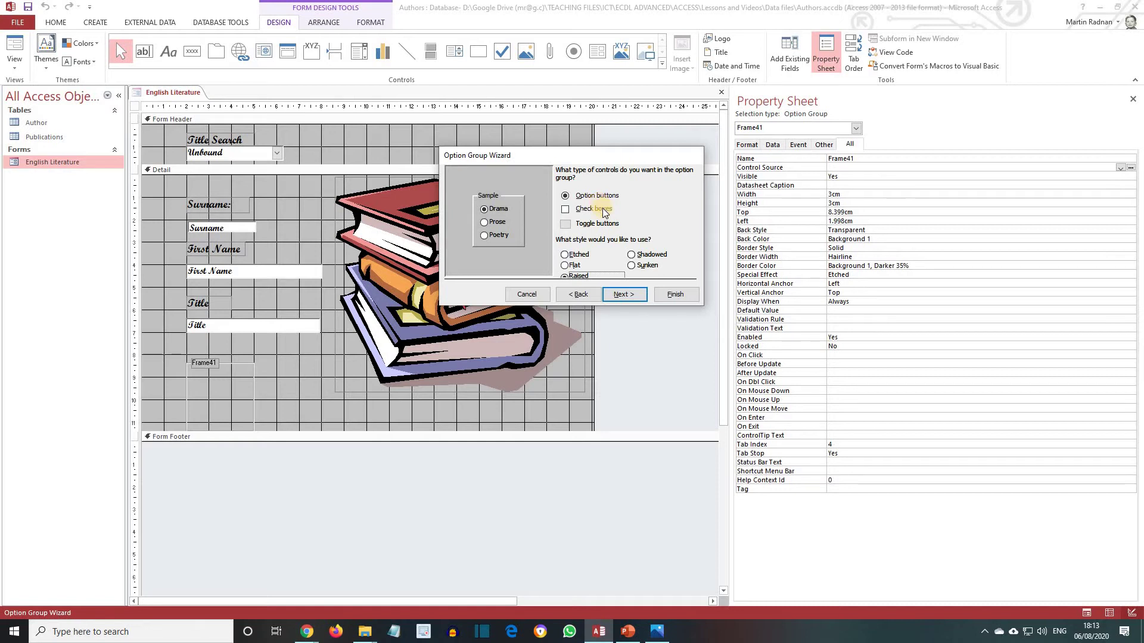
pyautogui.click(631, 255)
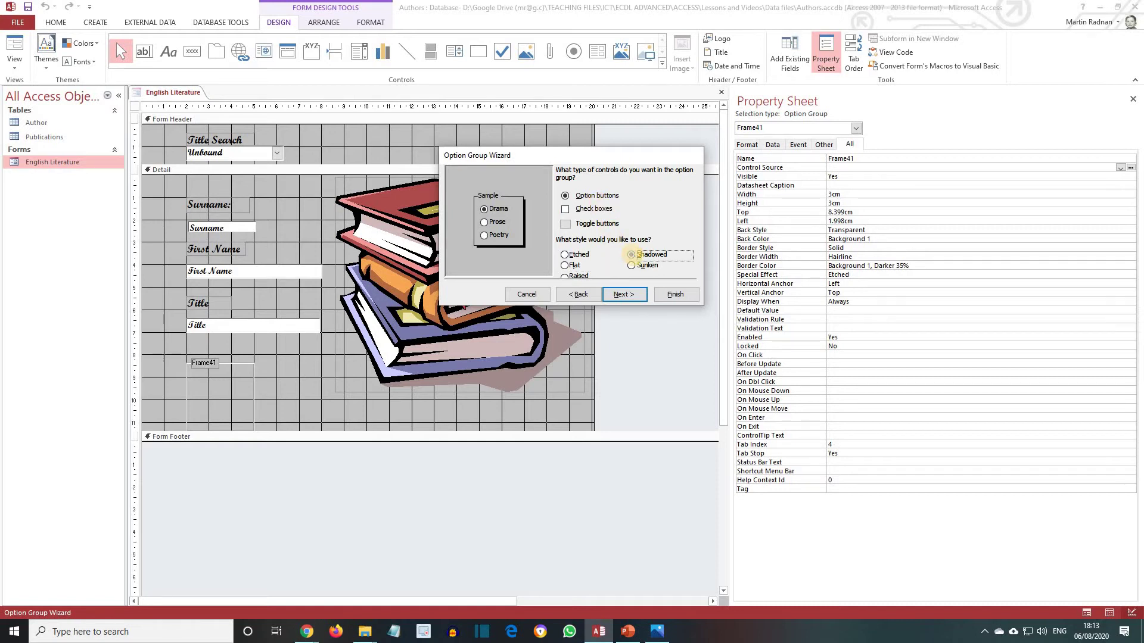
pyautogui.click(623, 294)
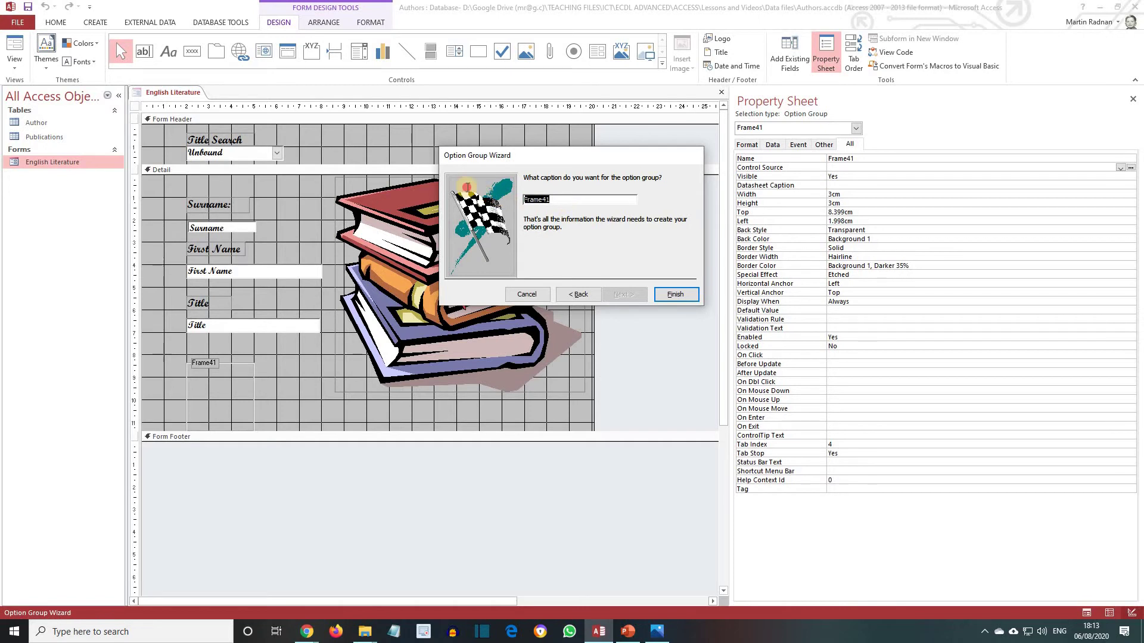
# Step: Caption the option group Classification and finish creating it
pyautogui.write('Classification')
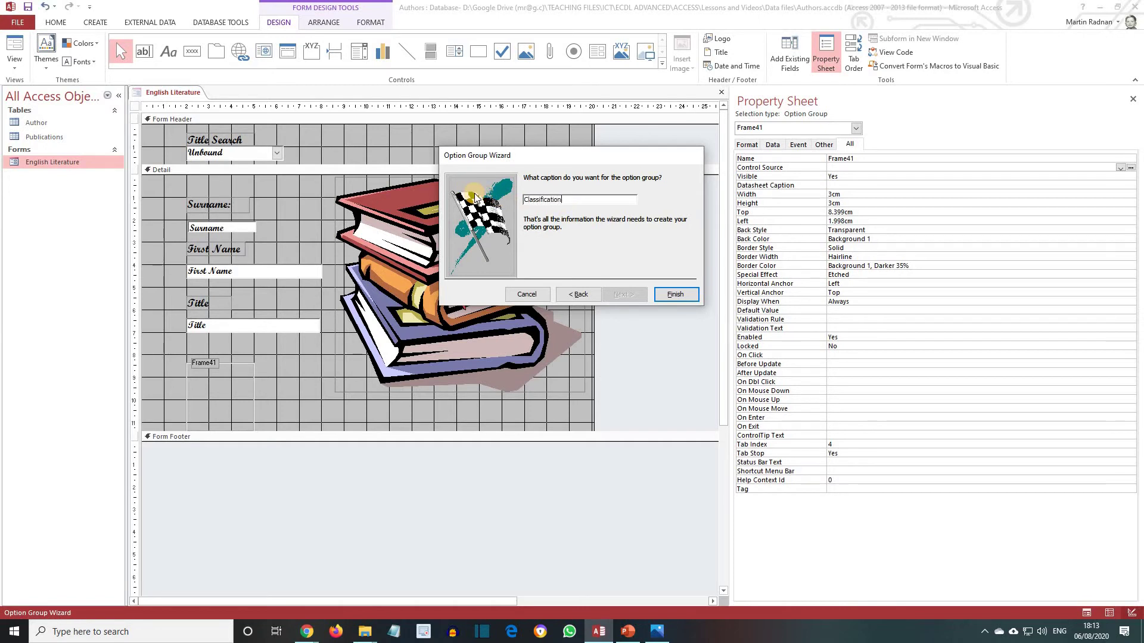
pyautogui.click(669, 296)
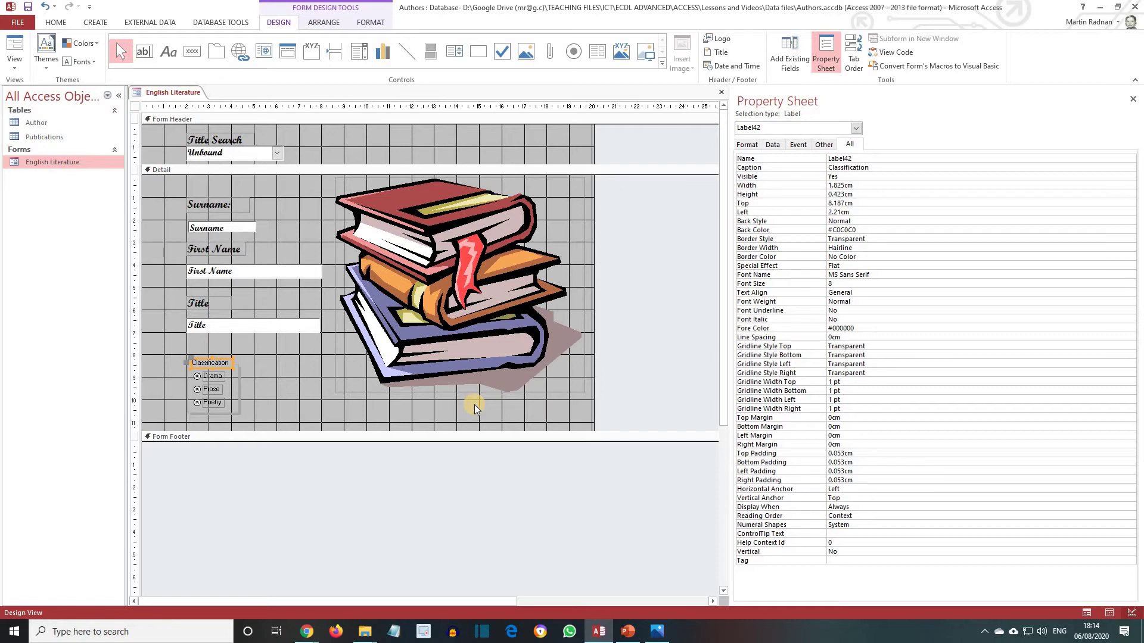
pyautogui.hotkey('ctrl', 'z')
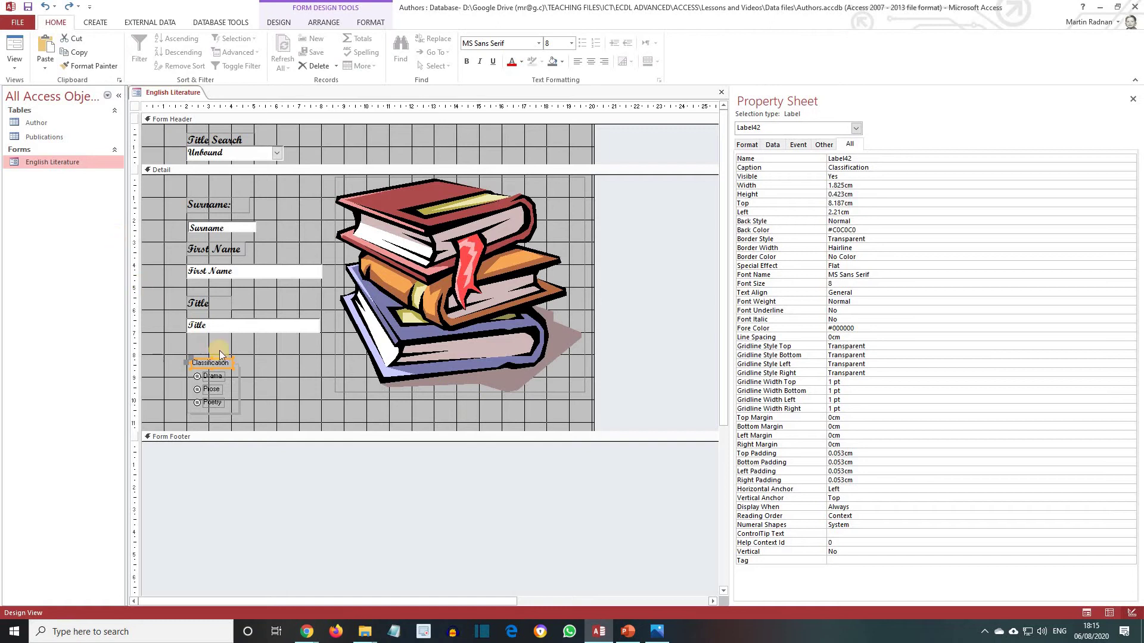
# Step: Copy the Title text box's formatting onto the Drama option label with Format Painter
pyautogui.click(216, 326)
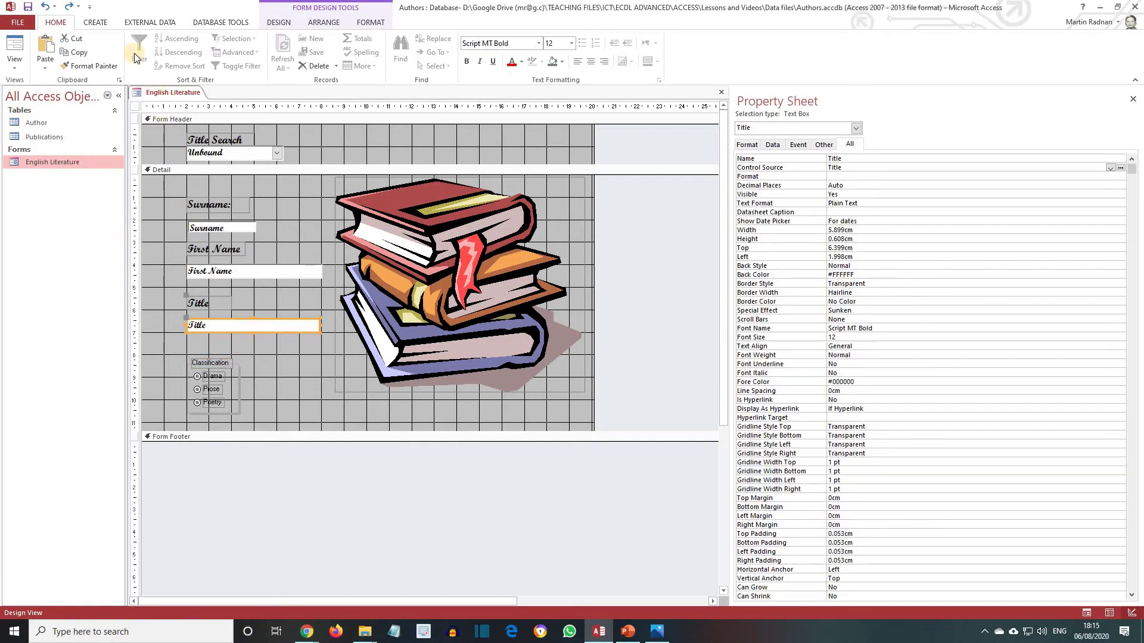
pyautogui.click(91, 65)
pyautogui.click(191, 324)
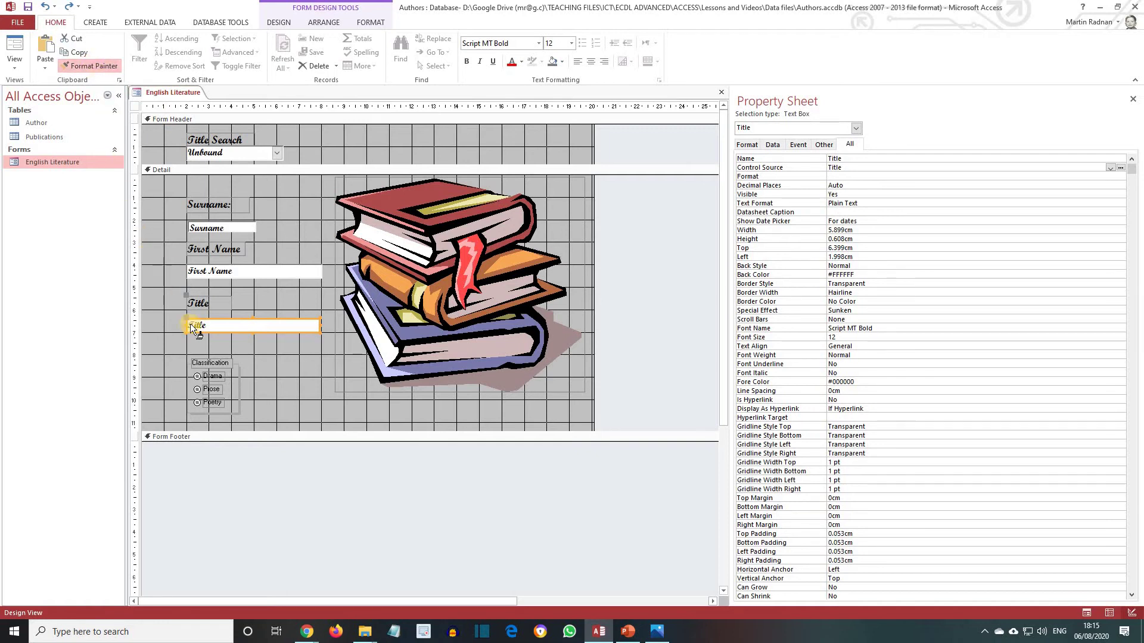
pyautogui.click(210, 376)
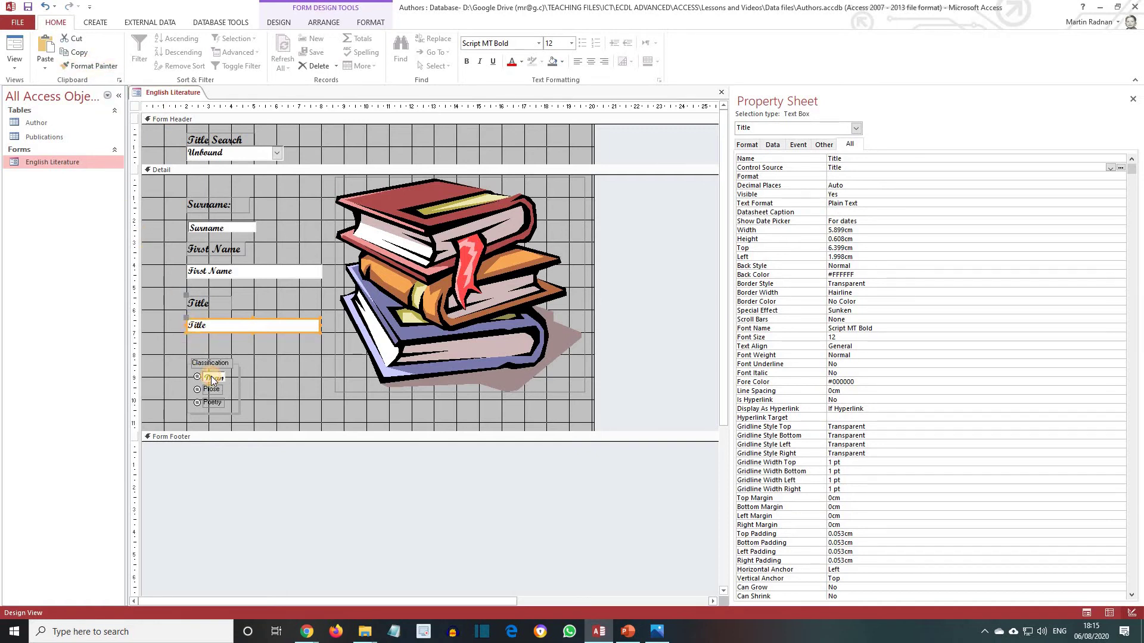
# Step: Copy the First Name label's formatting onto the Classification label with Format Painter
pyautogui.click(214, 249)
pyautogui.click(99, 62)
pyautogui.click(211, 365)
pyautogui.click(208, 500)
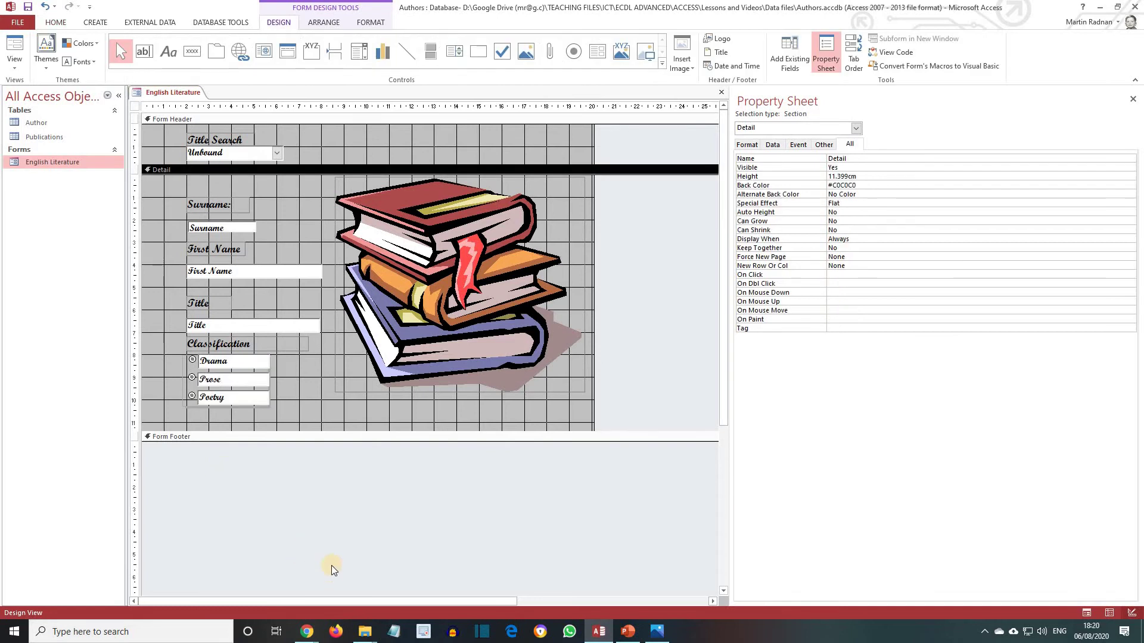
# Step: Save the English Literature form and switch it to Form View
pyautogui.rightClick(186, 93)
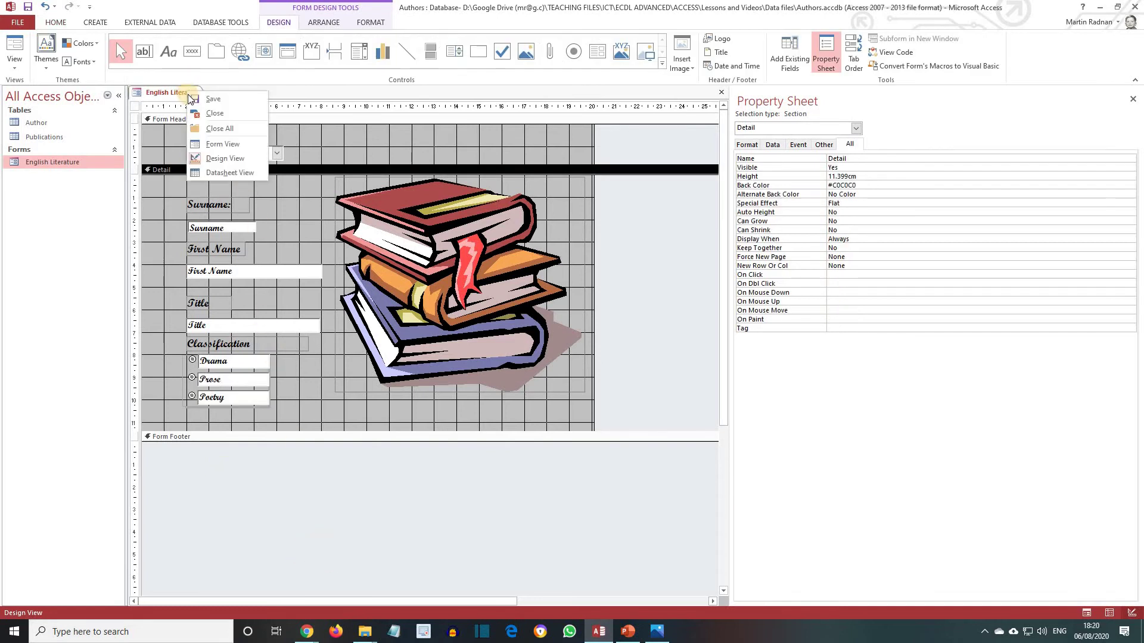
pyautogui.click(207, 100)
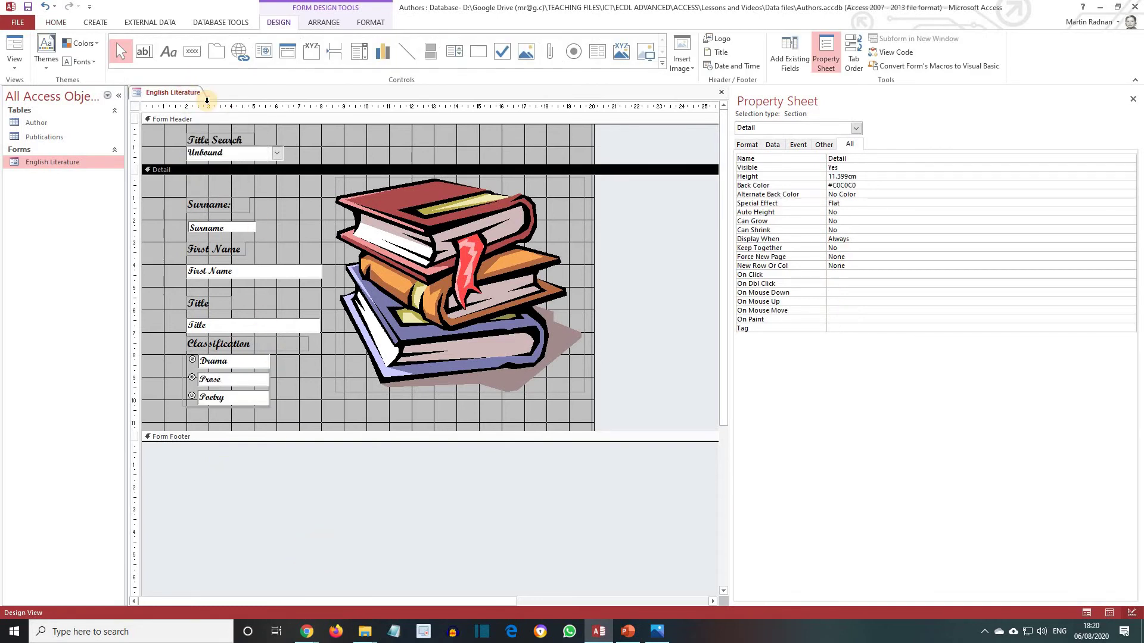
pyautogui.click(14, 63)
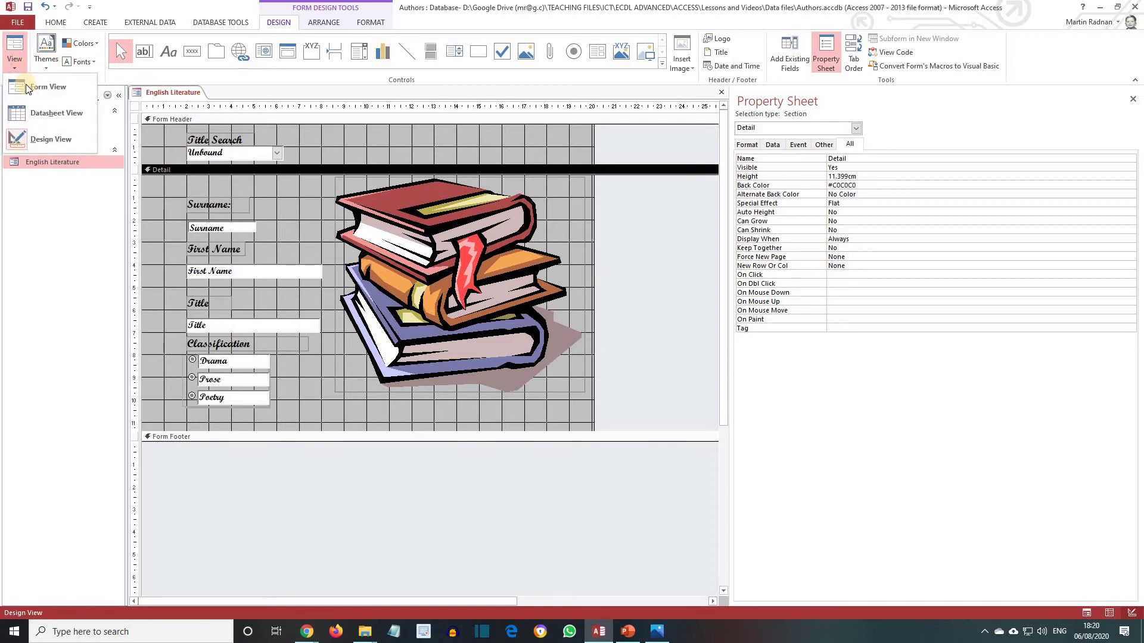
pyautogui.click(26, 88)
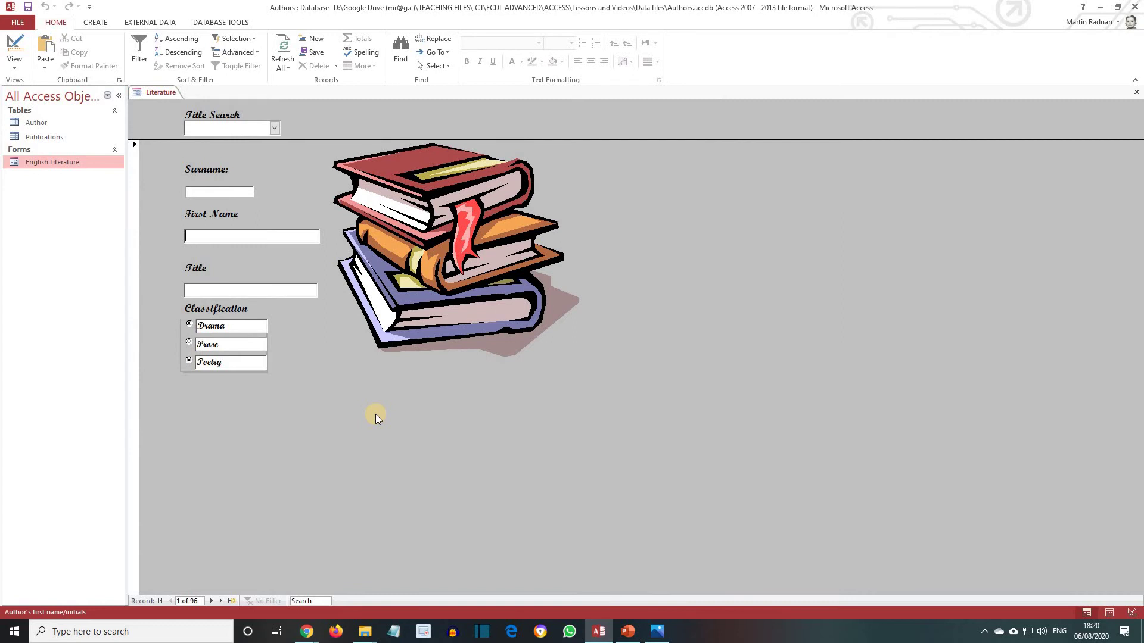
# Step: Set the first record's classification to Poetry and the second record's to Prose, and advance to the following record
pyautogui.click(189, 360)
pyautogui.click(212, 600)
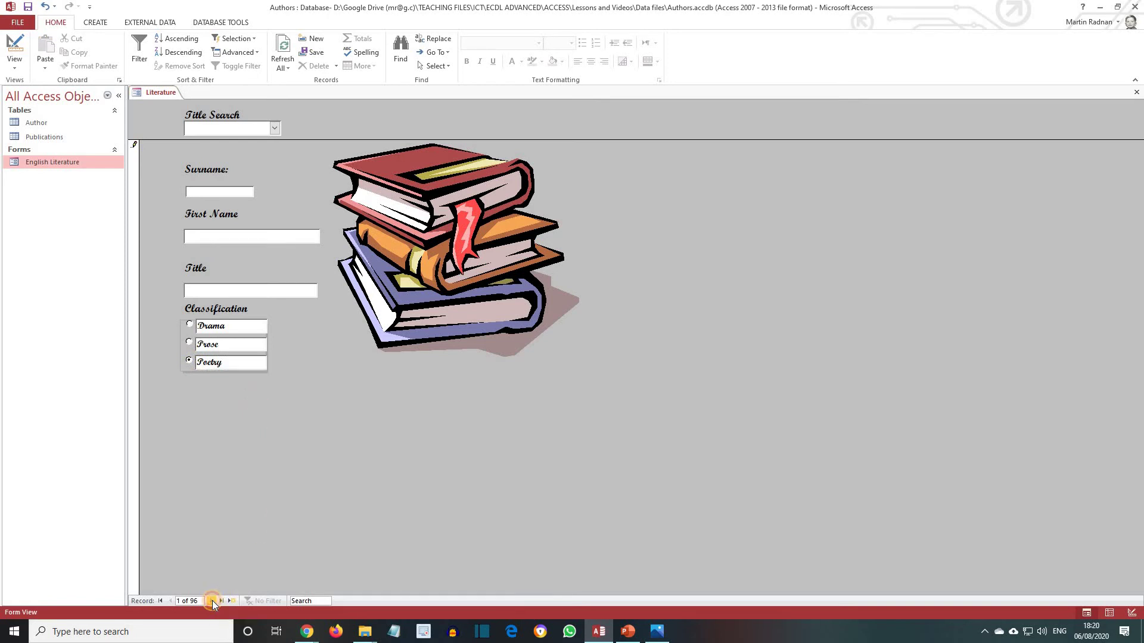
pyautogui.click(189, 345)
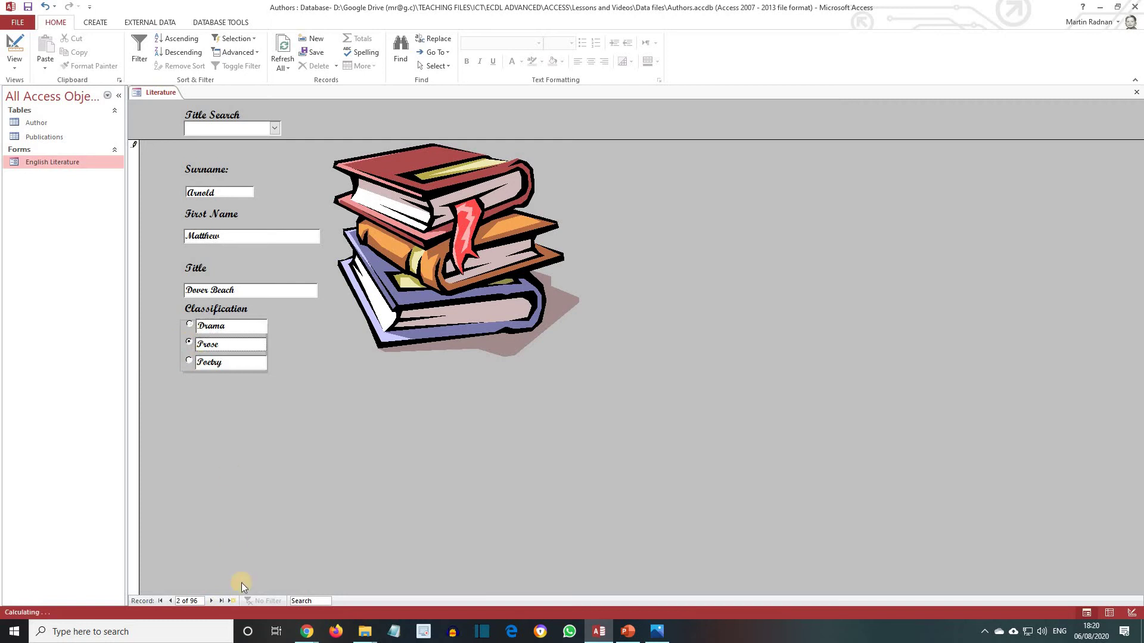
pyautogui.click(212, 600)
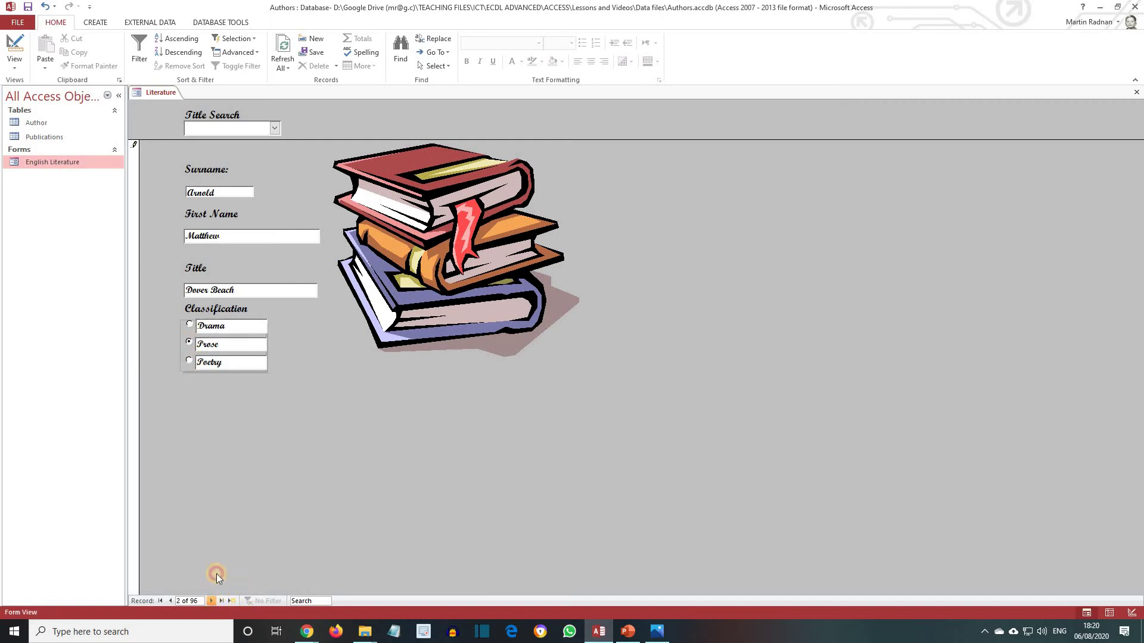
# Step: Set the classification of the third record, Emma, to Prose, and check the stored Literature values in the Publications table
pyautogui.click(189, 344)
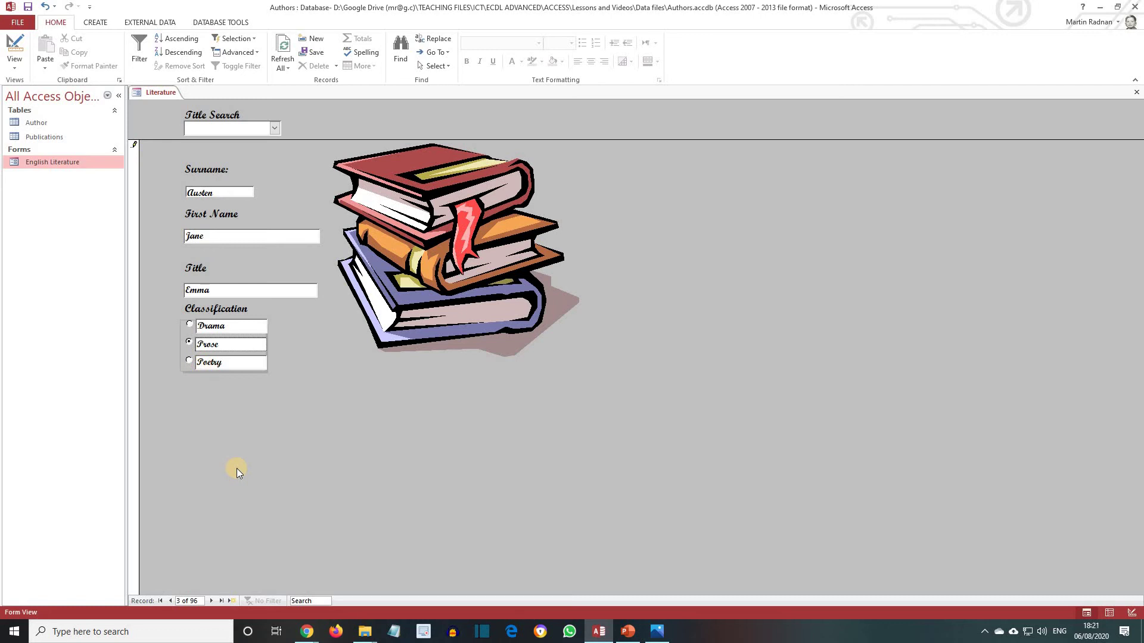
pyautogui.click(55, 137)
pyautogui.doubleClick(56, 138)
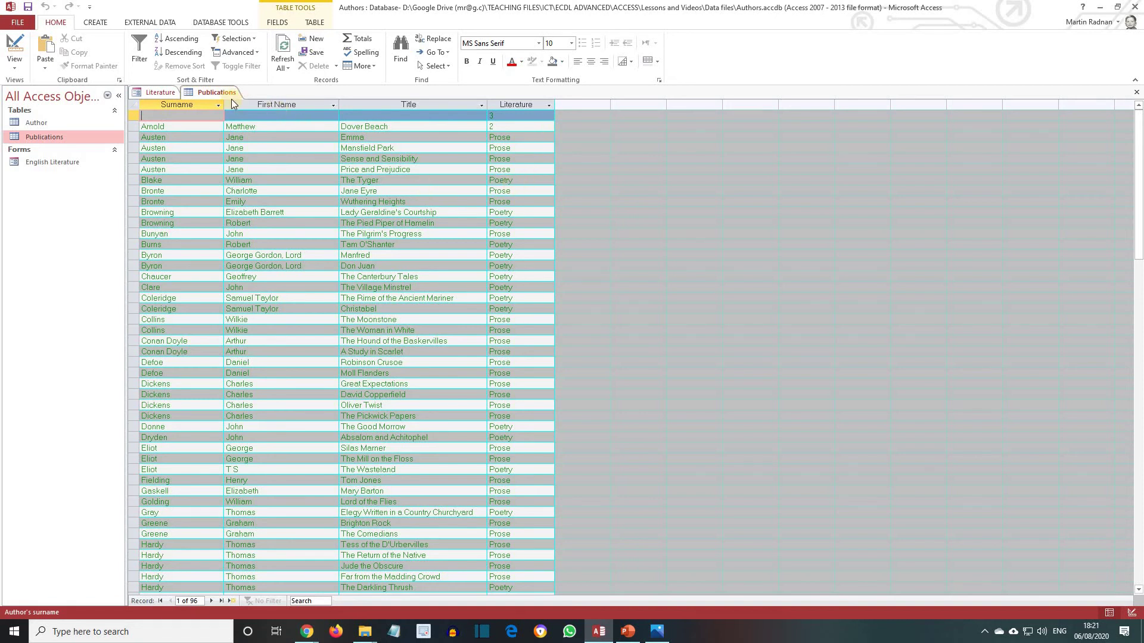
pyautogui.click(1136, 92)
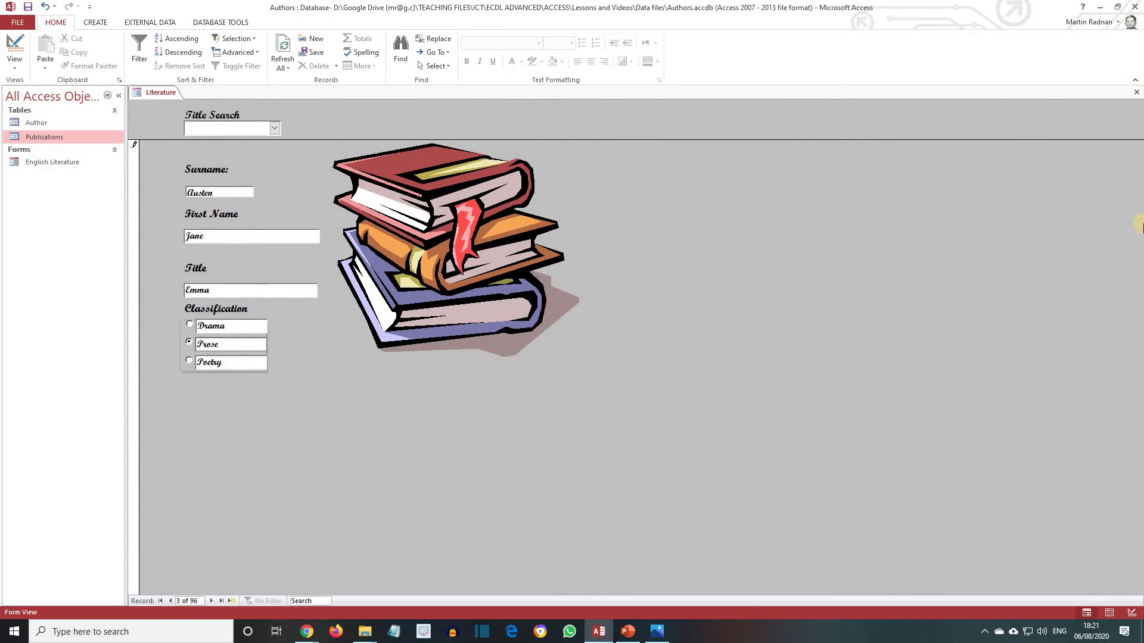
# Step: In Design View, set the Special Effect of the Classification option group's frame to Sunken
pyautogui.click(1133, 610)
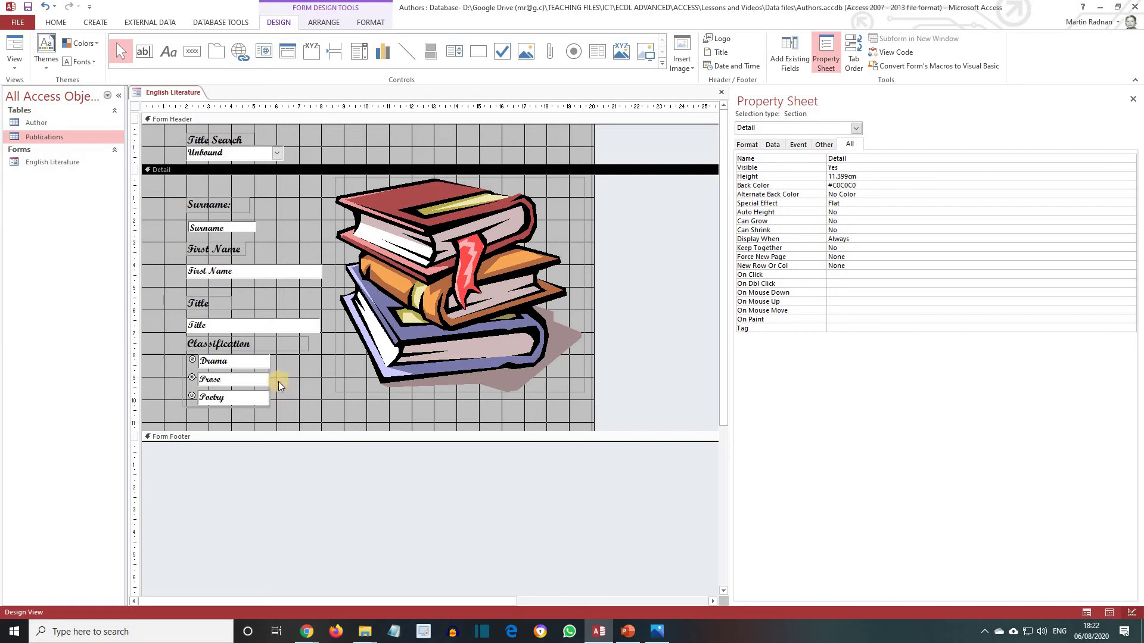
pyautogui.click(195, 408)
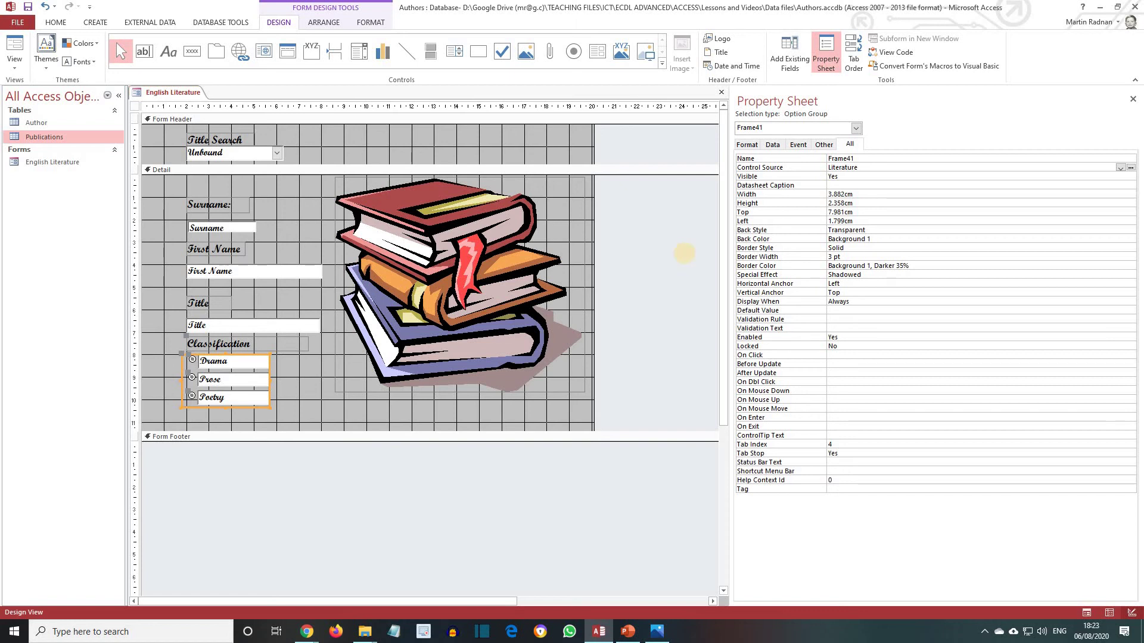
pyautogui.click(744, 145)
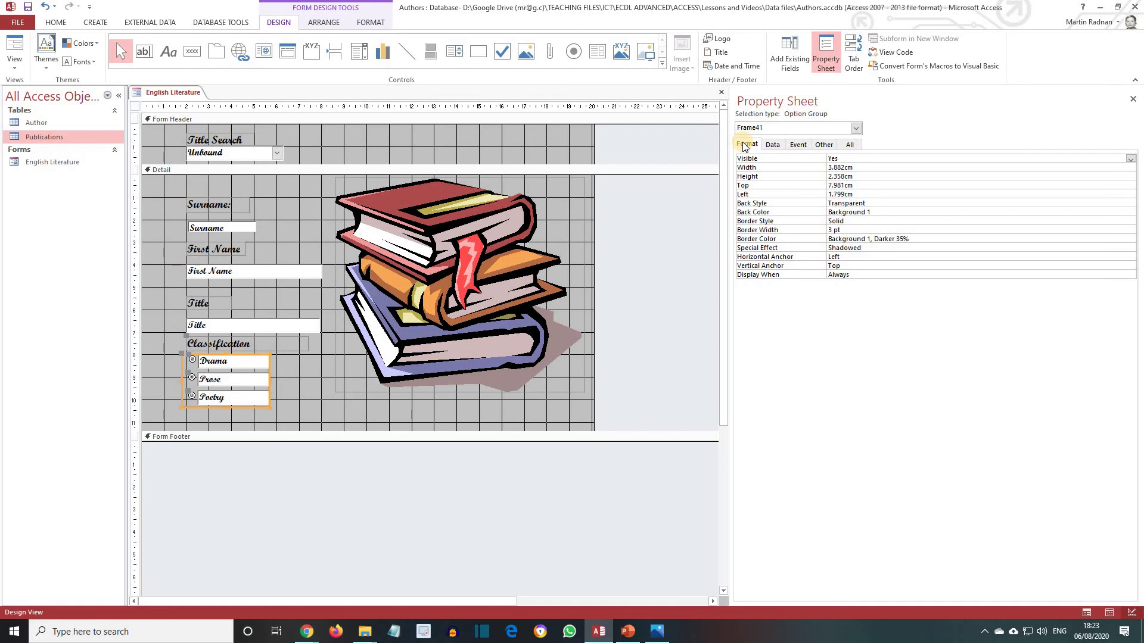
pyautogui.click(879, 249)
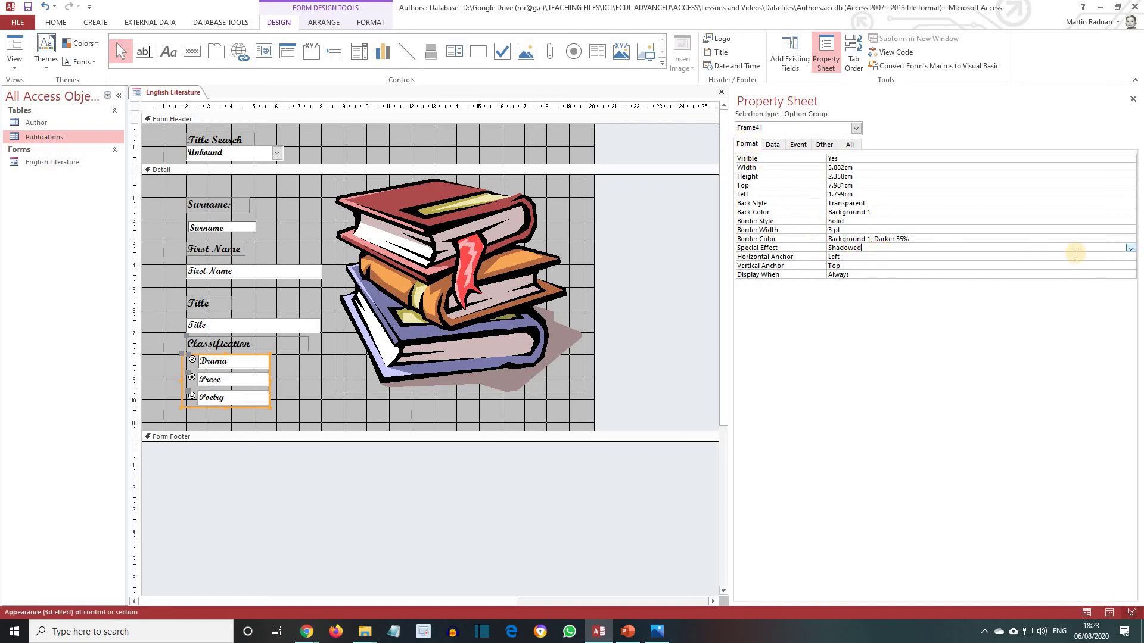
pyautogui.click(1131, 249)
pyautogui.click(992, 270)
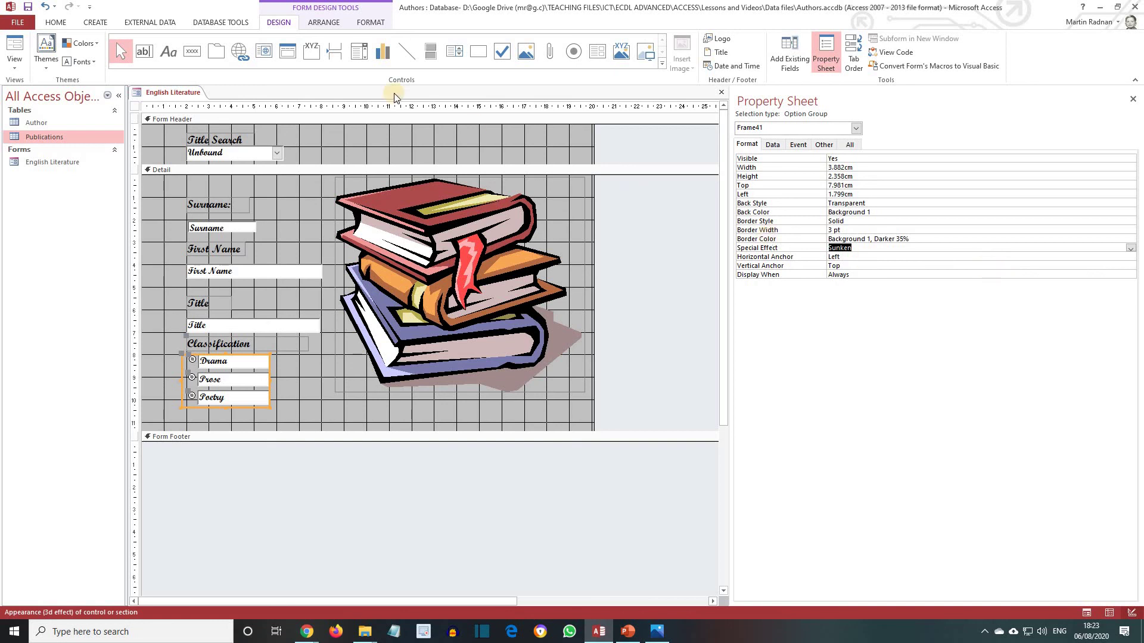
# Step: Display the English Literature form in Form View, and save and close it
pyautogui.click(17, 69)
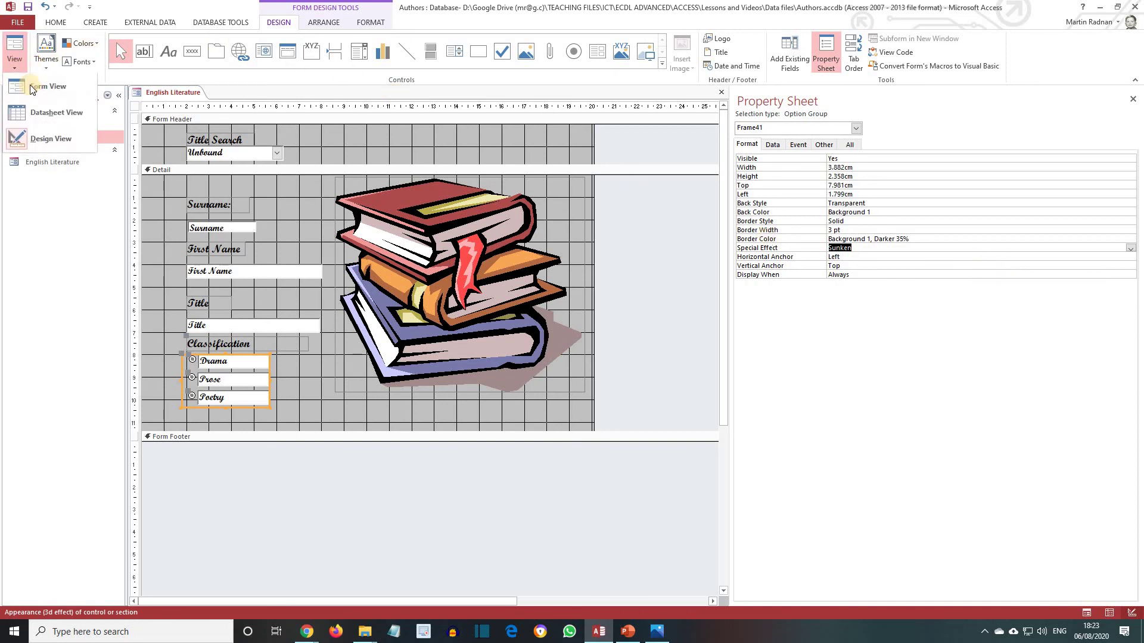
pyautogui.click(41, 98)
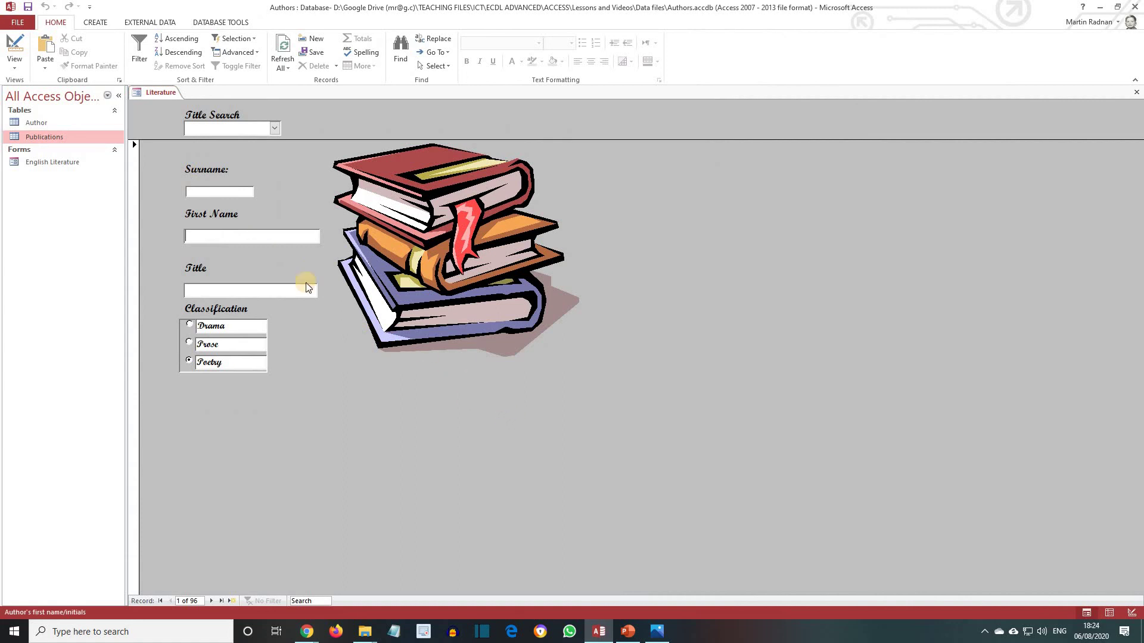
pyautogui.rightClick(162, 93)
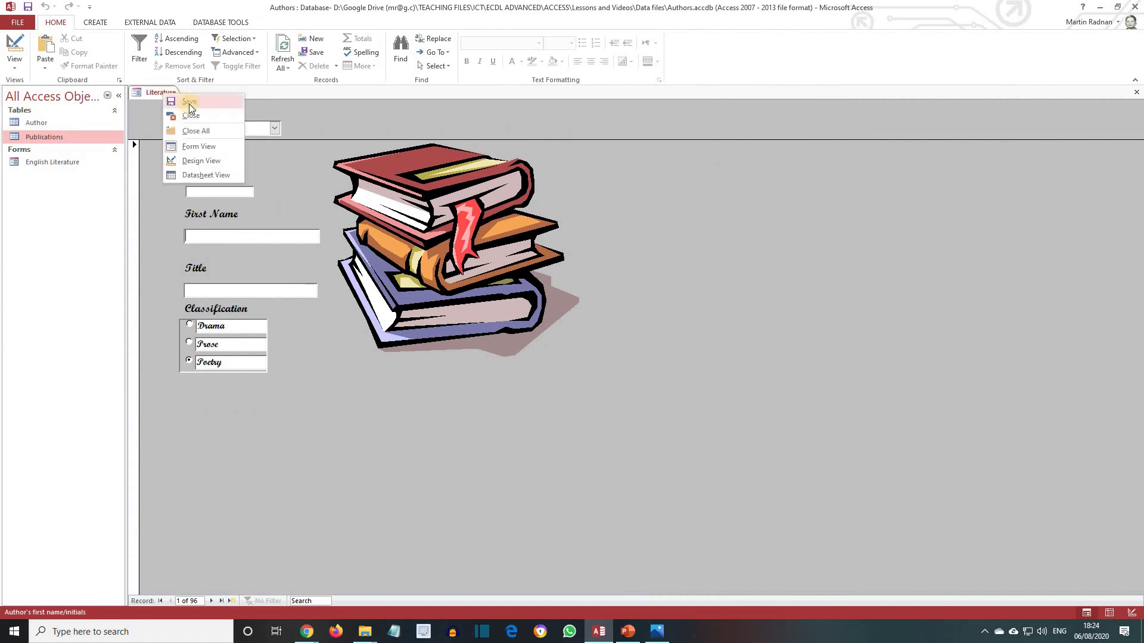
pyautogui.click(189, 104)
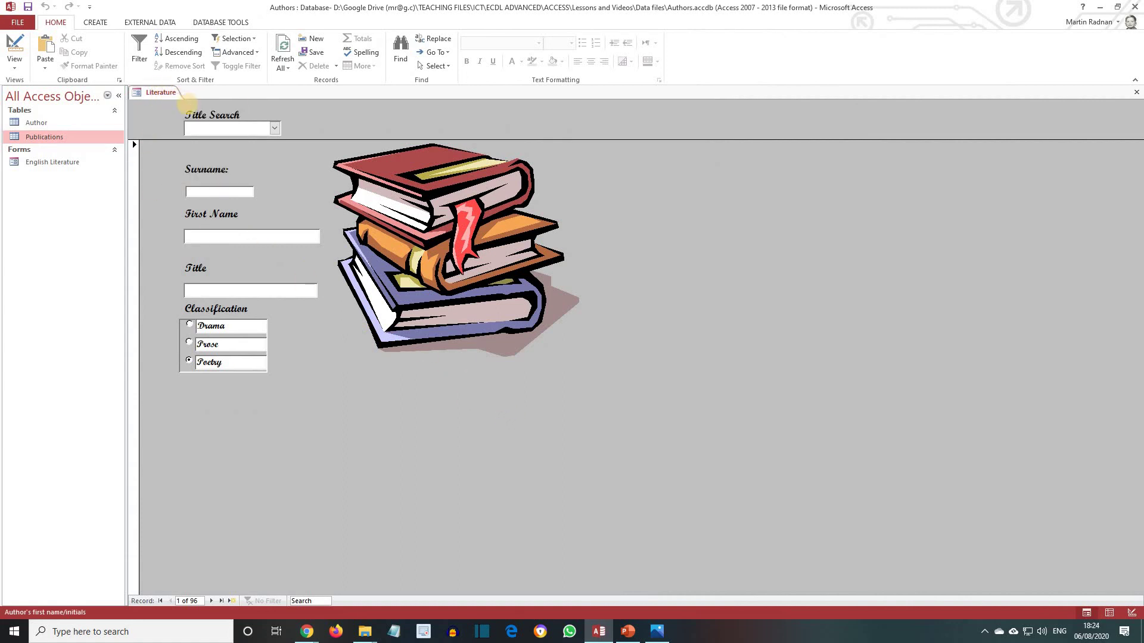
pyautogui.click(1138, 93)
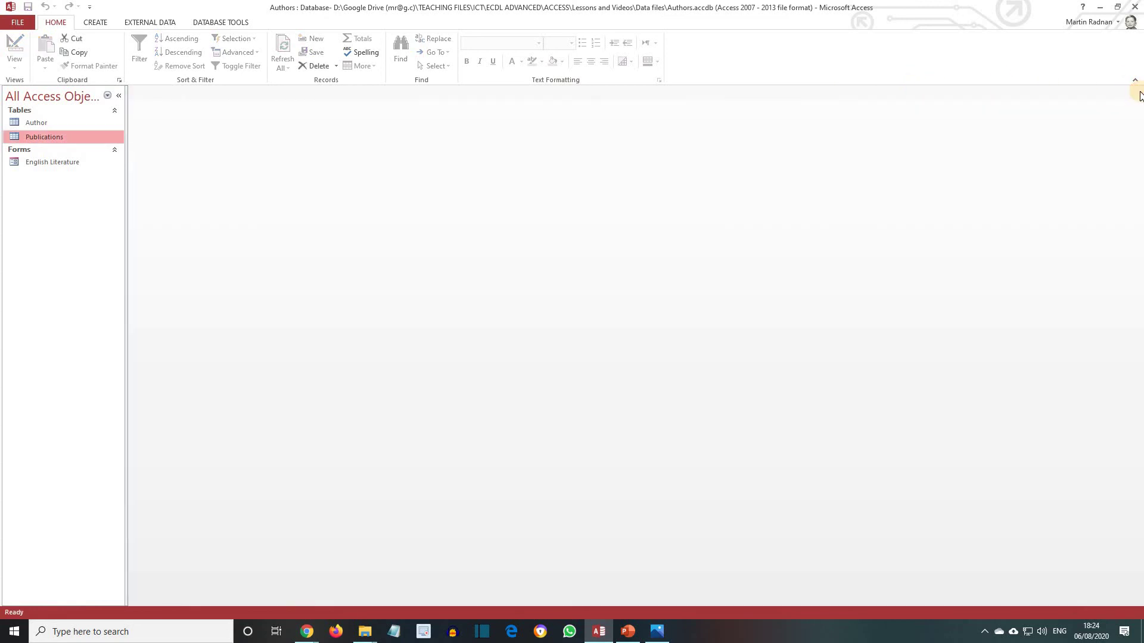